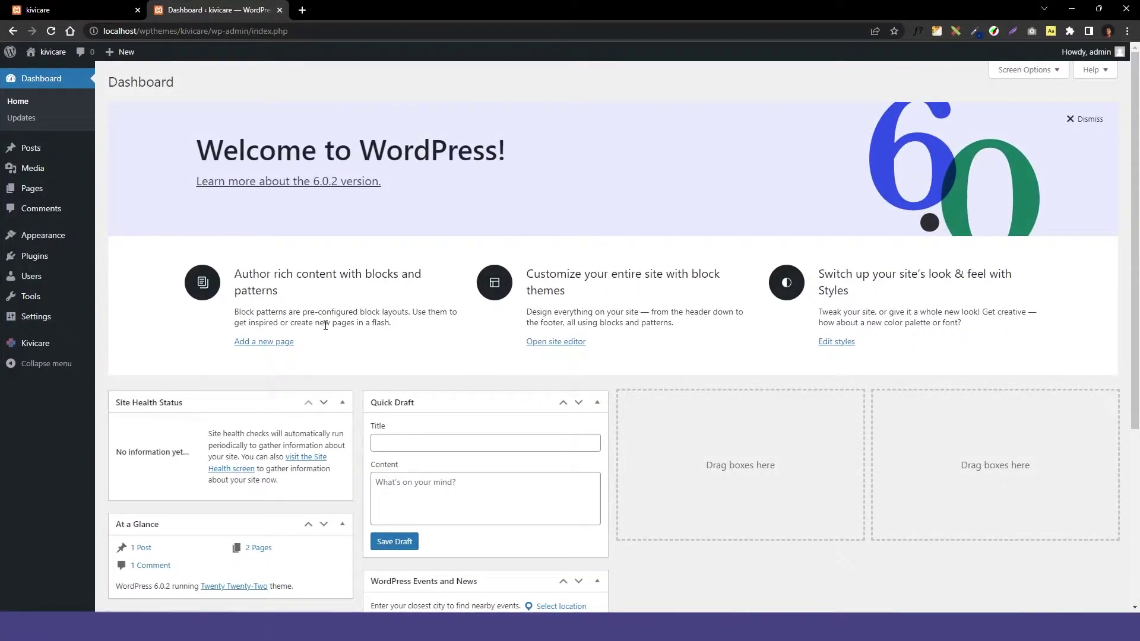
Step: Bring up the plugin zip upload box under Plugins > Add New
{"action": "scroll", "coordinate": [325, 325], "scroll_direction": "down", "scroll_amount": 1}
{"action": "scroll", "coordinate": [237, 330], "scroll_direction": "up", "scroll_amount": 1}
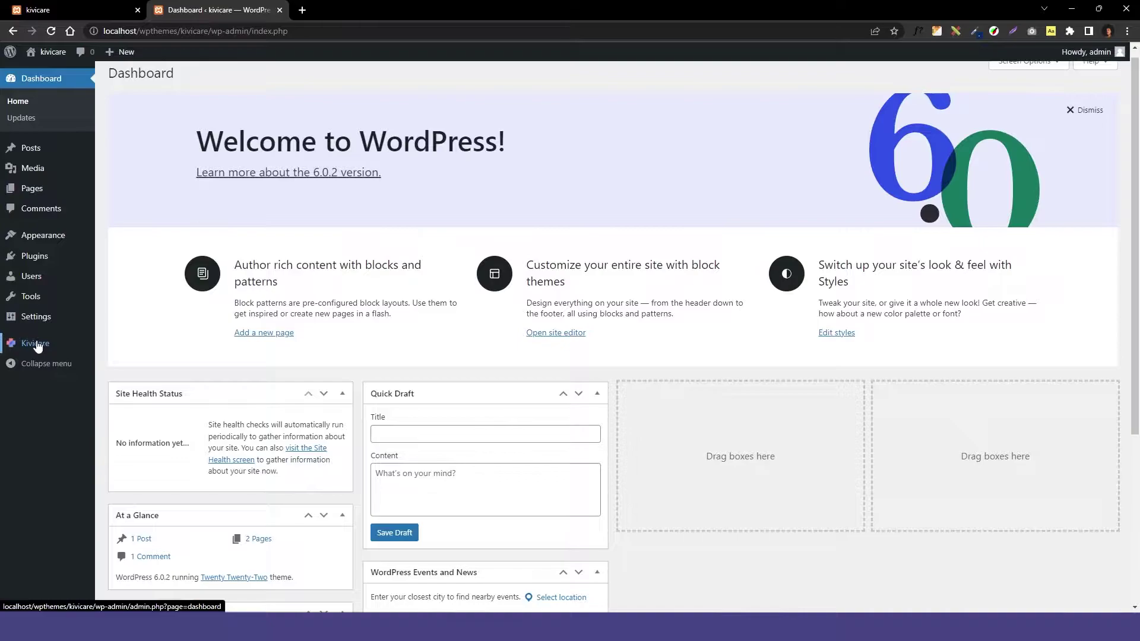
{"action": "mouse_move", "coordinate": [55, 260]}
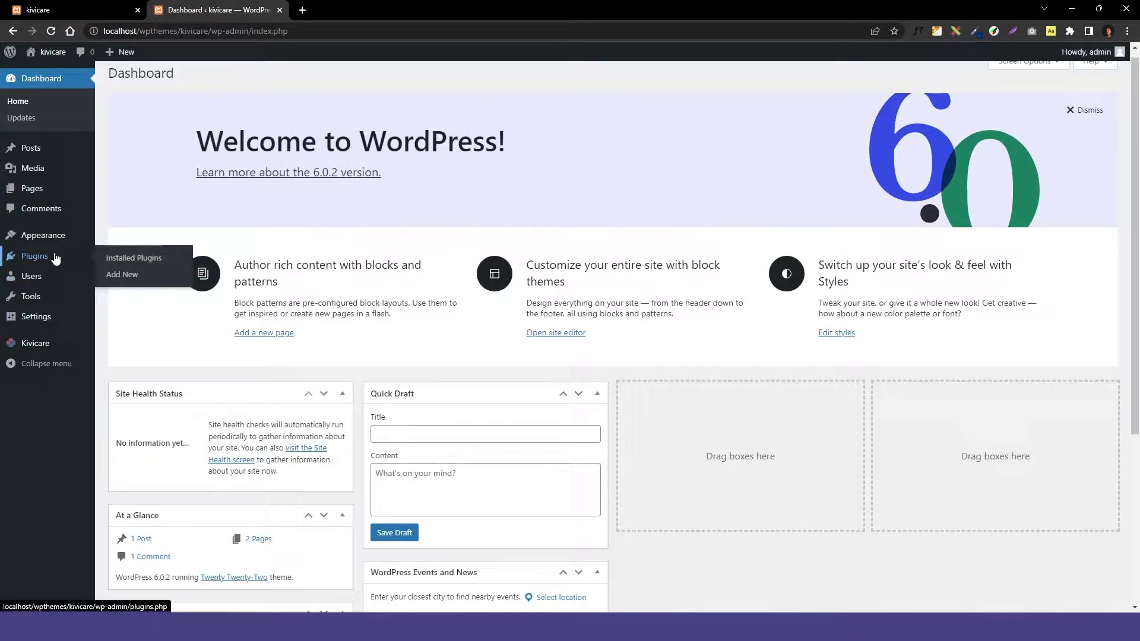
{"action": "left_click", "coordinate": [121, 274]}
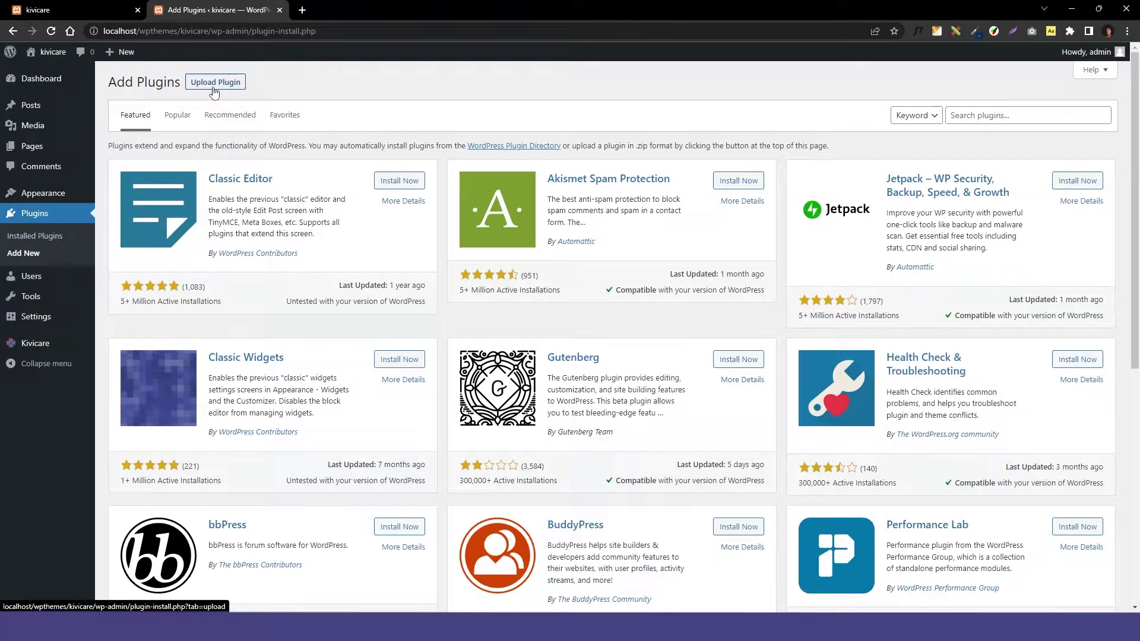
{"action": "left_click", "coordinate": [213, 87]}
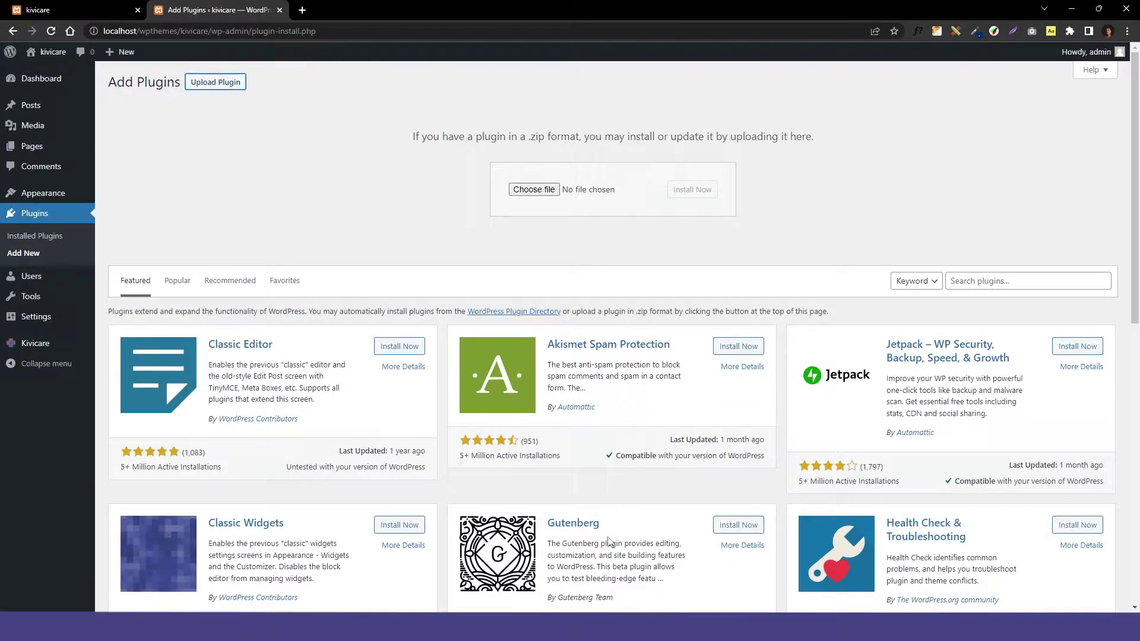
Step: Drop kivicare-pro.zip from the kivi all plugins folder onto the upload box and install it
{"action": "left_click", "coordinate": [641, 610]}
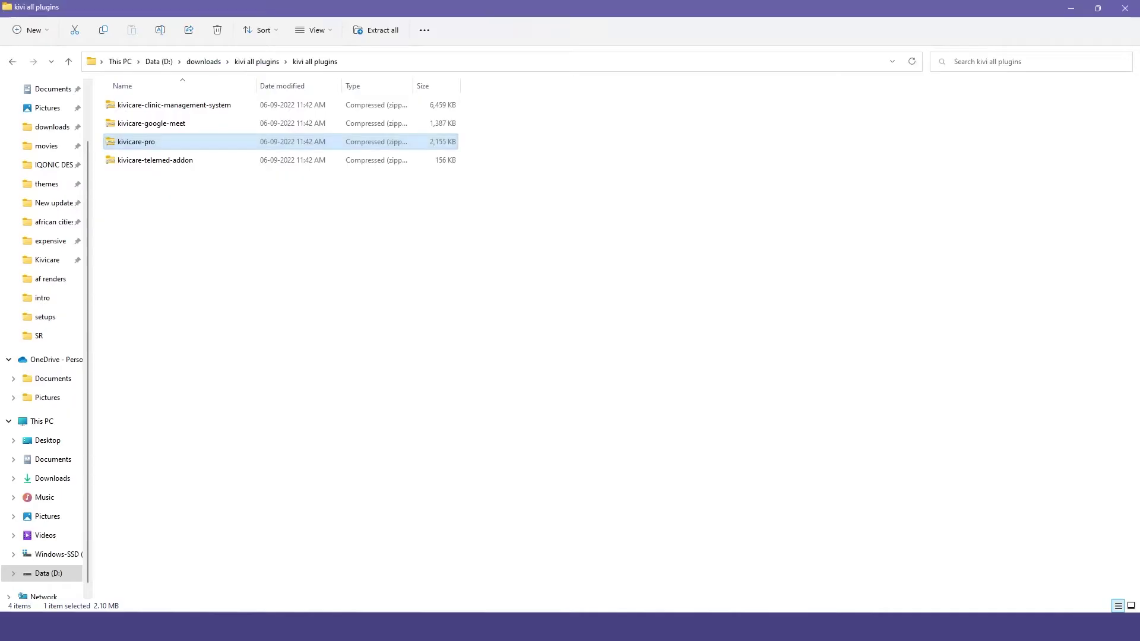
{"action": "left_click_drag", "start_coordinate": [205, 145], "coordinate": [534, 196]}
{"action": "left_click", "coordinate": [684, 195]}
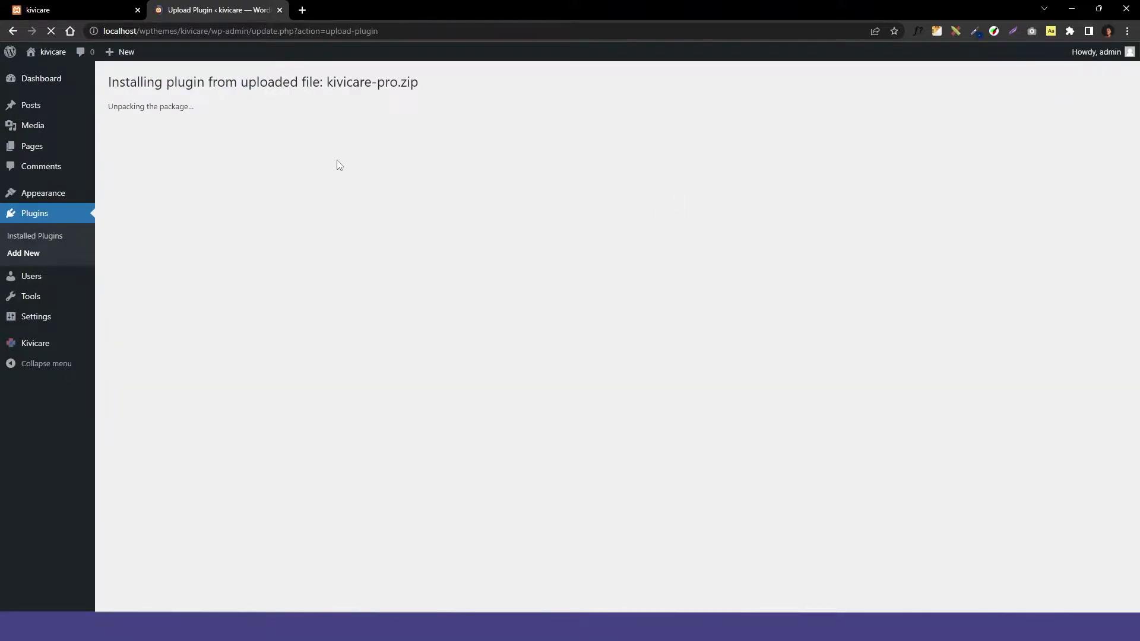
Step: Activate the newly installed KiviCare Pro 1.2.8 plugin
{"action": "left_click", "coordinate": [136, 171]}
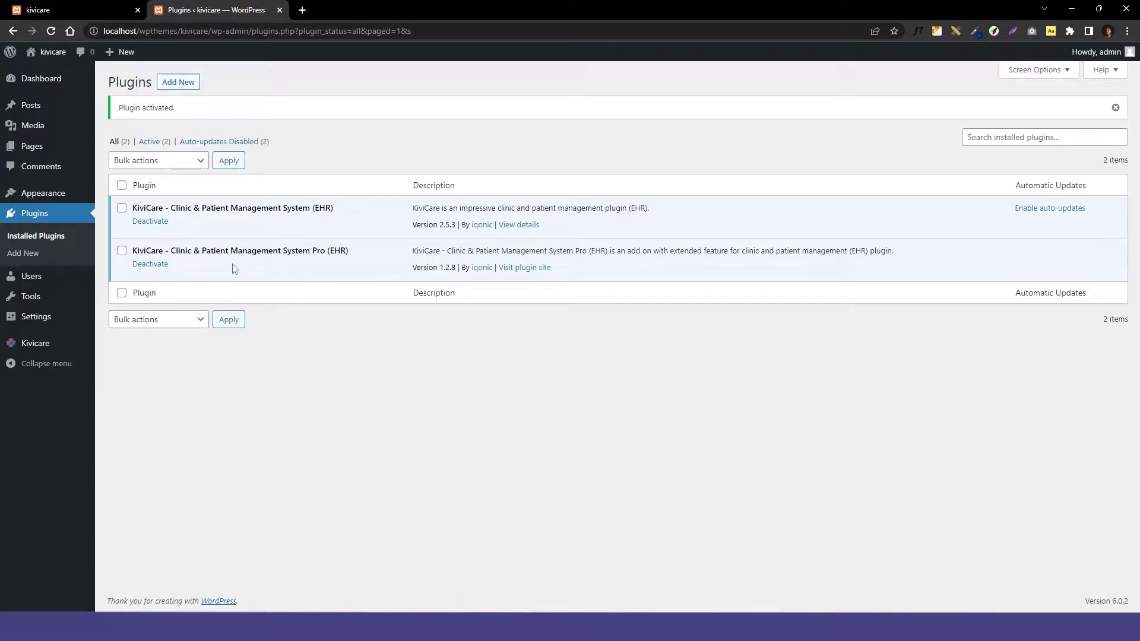
Step: Reload the KiviCare dashboard to load Pro features and start a new clinic from the clinic list
{"action": "left_click", "coordinate": [115, 6]}
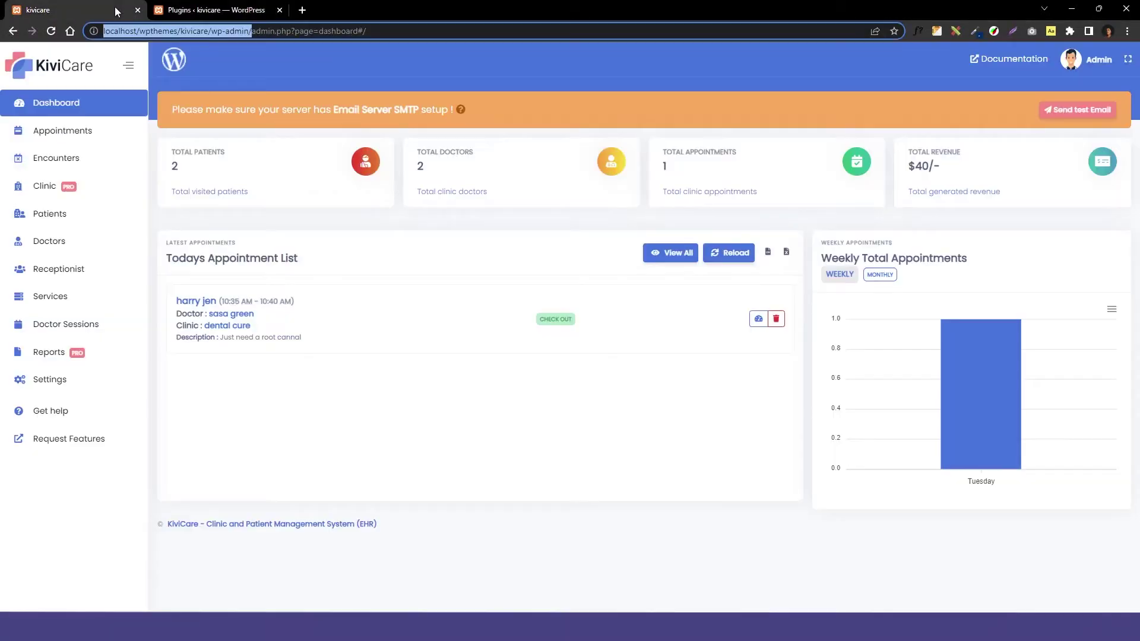
{"action": "left_click", "coordinate": [50, 32]}
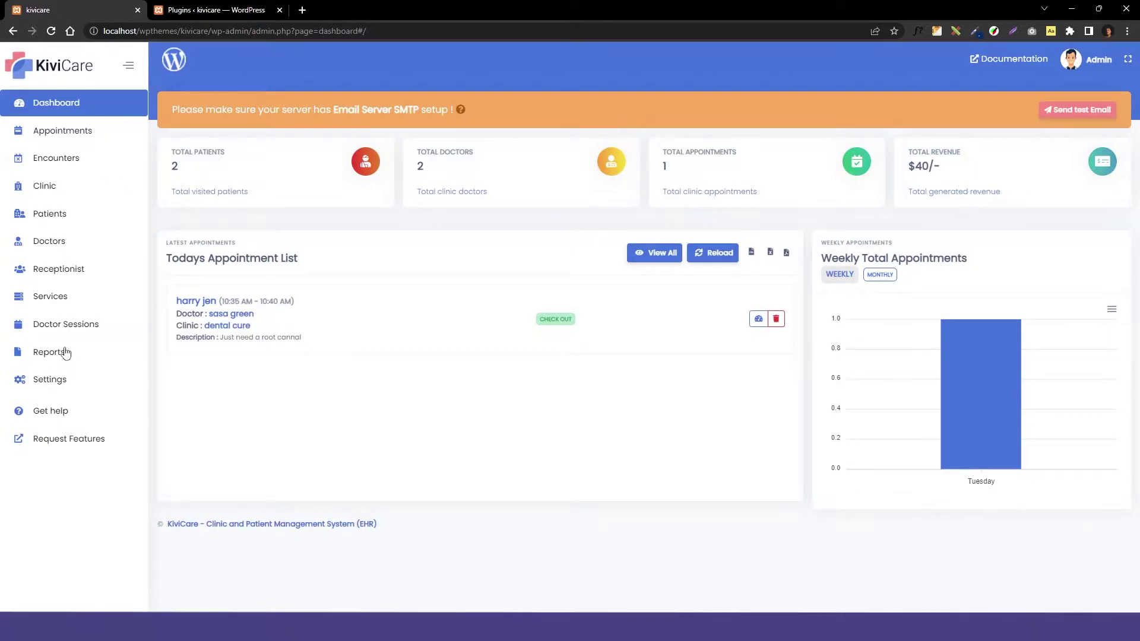
{"action": "left_click", "coordinate": [89, 187]}
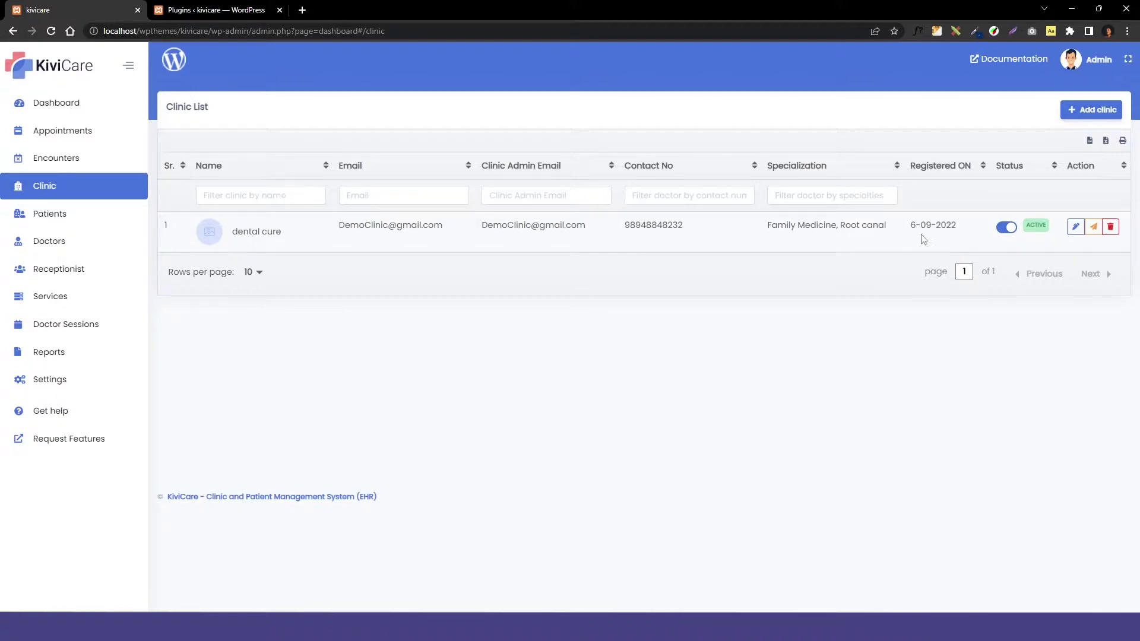
{"action": "left_click", "coordinate": [1092, 110]}
Step: Name the clinic dental cure (newyork), add its email, phone and specialties dental care, Braces, teeth Transplant
{"action": "type", "text": "dental cure (newyork)"}
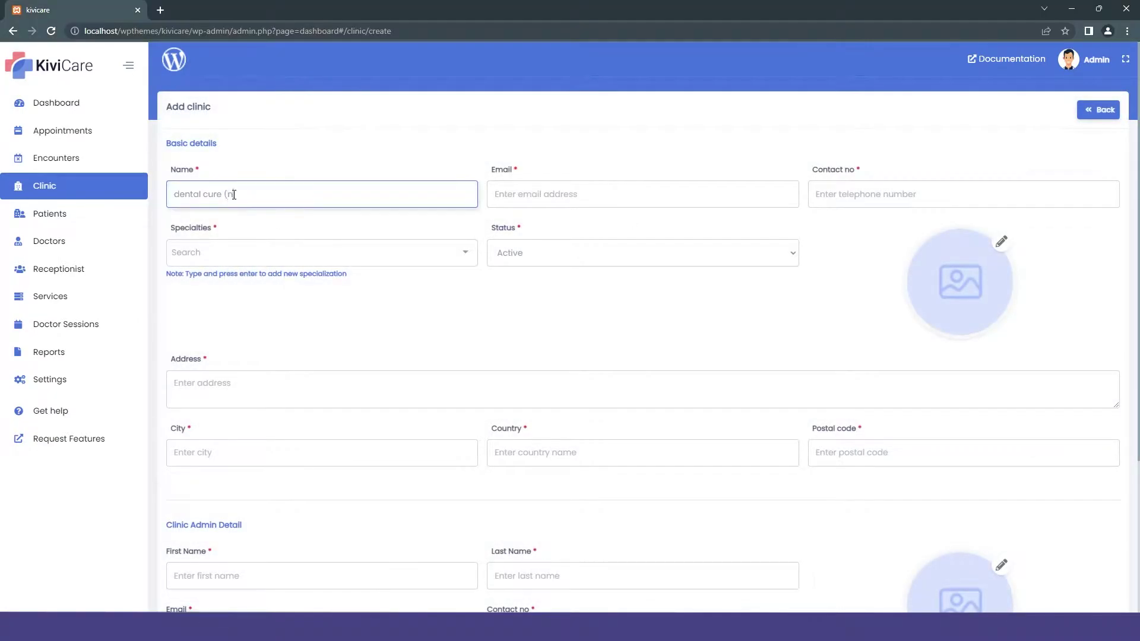
{"action": "key", "text": "Tab"}
{"action": "key", "text": "Tab"}
{"action": "left_click", "coordinate": [314, 252]}
{"action": "left_click", "coordinate": [248, 326]}
{"action": "left_click", "coordinate": [248, 315]}
{"action": "type", "text": "teeth Transplant"}
{"action": "key", "text": "Return"}
{"action": "left_click", "coordinate": [570, 255]}
Step: Set the clinic's city to newyork, country USA and postal code 1235656
{"action": "left_click", "coordinate": [274, 452]}
{"action": "type", "text": "newyork"}
{"action": "key", "text": "Tab"}
{"action": "type", "text": "USA"}
Step: Enter the clinic admin's name, email, phone, birth date, Female gender and address newyork,usa, then save
{"action": "key", "text": "Tab"}
{"action": "type", "text": "1235656"}
{"action": "scroll", "coordinate": [259, 415], "scroll_direction": "down", "scroll_amount": 3}
{"action": "left_click", "coordinate": [259, 380]}
{"action": "key", "text": "Tab"}
{"action": "key", "text": "Tab"}
{"action": "key", "text": "Tab"}
{"action": "key", "text": "Tab"}
{"action": "type", "text": "07061998"}
{"action": "left_click", "coordinate": [538, 480]}
{"action": "left_click", "coordinate": [1026, 548]}
{"action": "type", "text": "newyork,usa"}
{"action": "scroll", "coordinate": [959, 440], "scroll_direction": "down", "scroll_amount": 2}
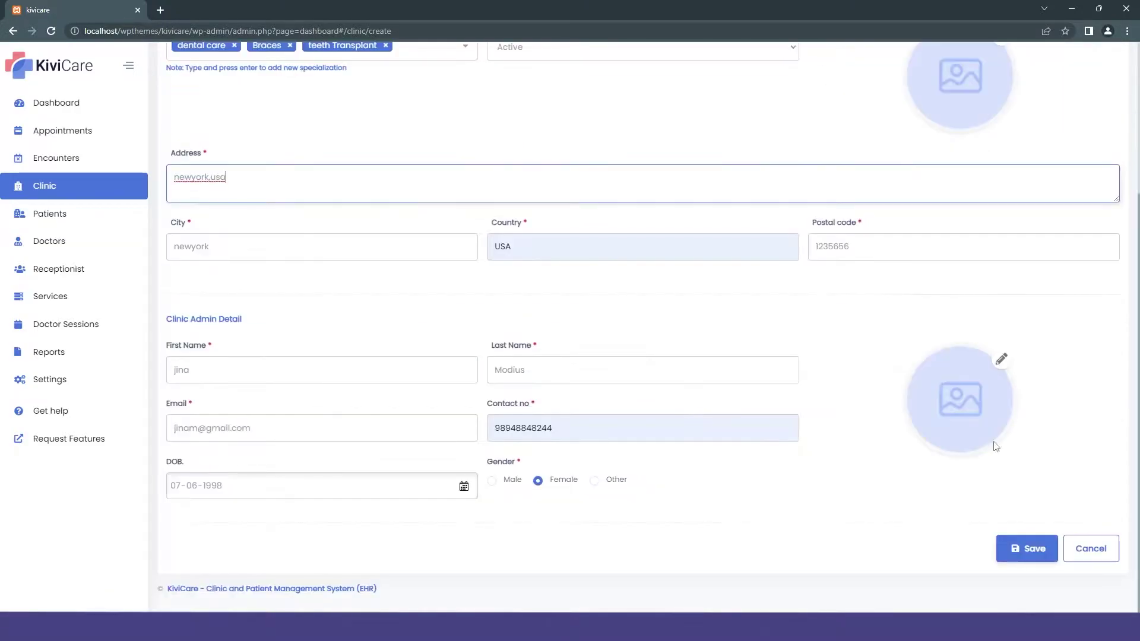
{"action": "left_click", "coordinate": [1027, 549]}
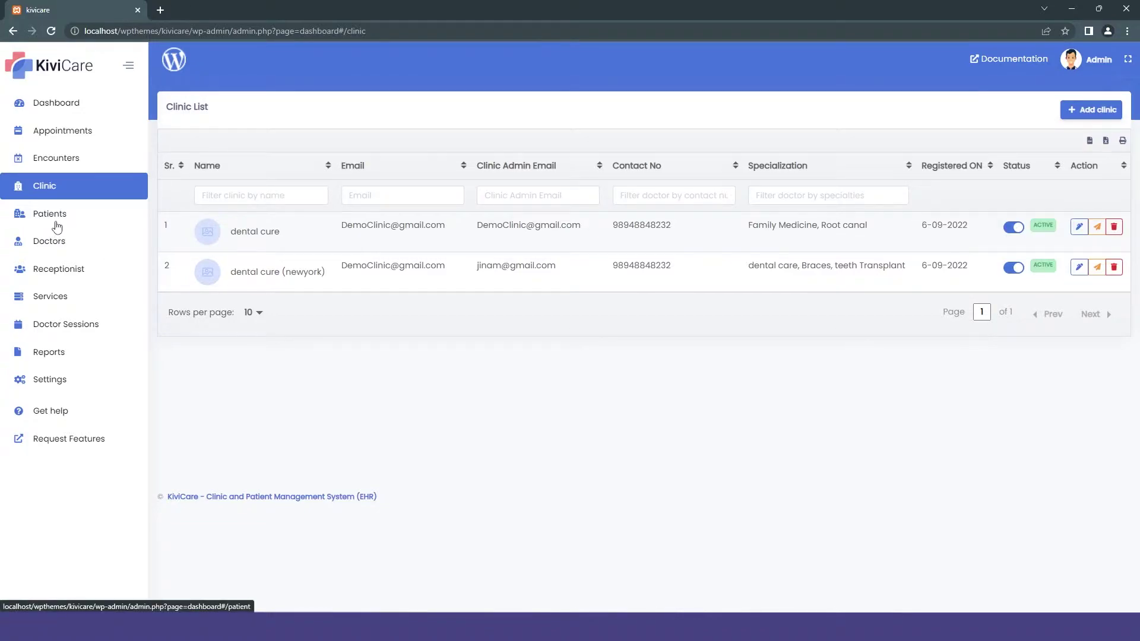
Step: Add dental cure (newyork) to the Root canal/Teeth cleaning doctor's clinics and save
{"action": "left_click", "coordinate": [61, 240]}
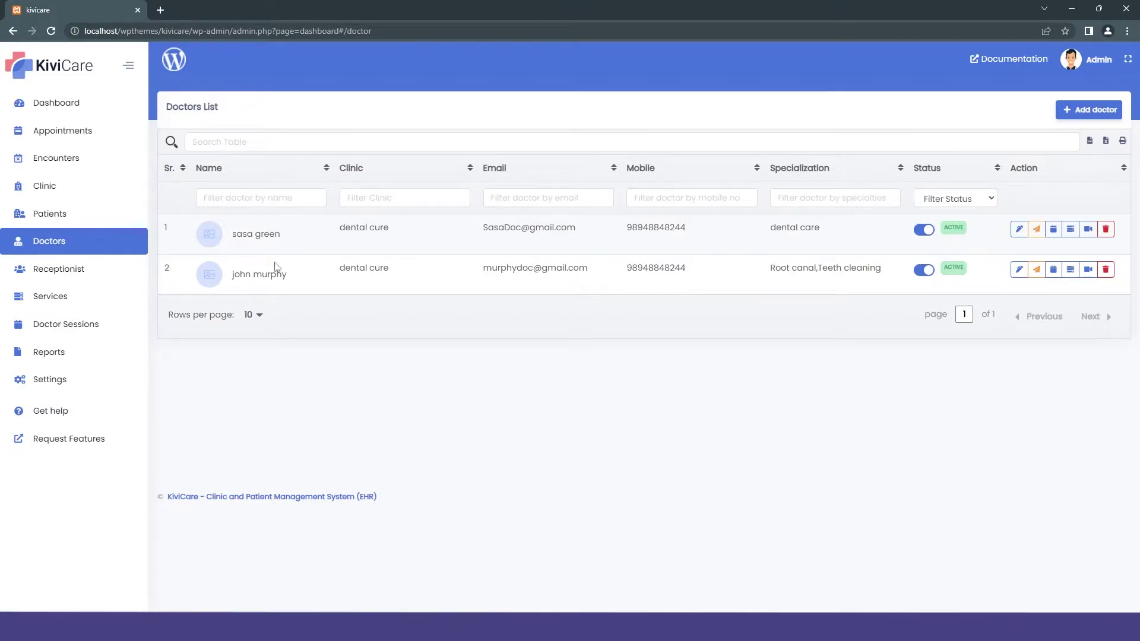
{"action": "left_click", "coordinate": [1019, 269]}
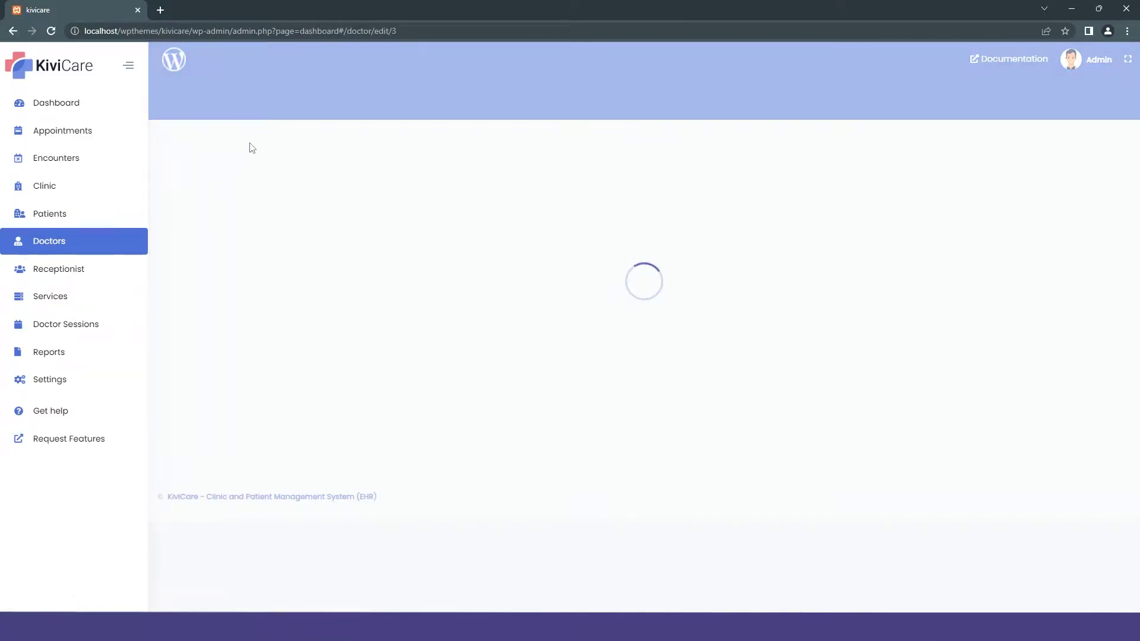
{"action": "left_click", "coordinate": [445, 257]}
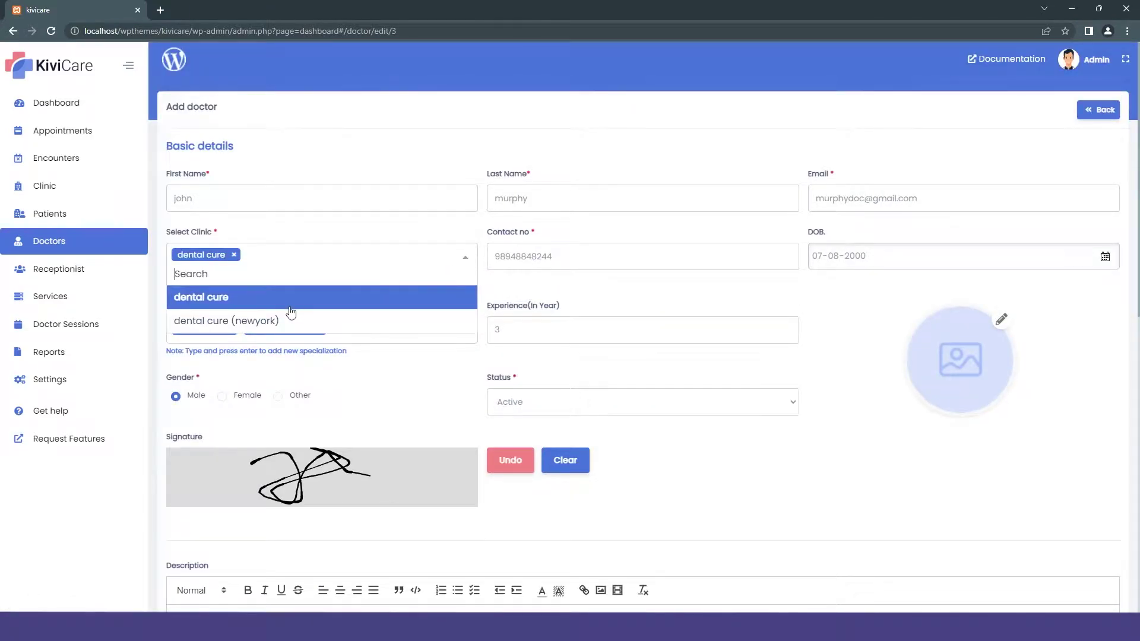
{"action": "scroll", "coordinate": [733, 351], "scroll_direction": "down", "scroll_amount": 10}
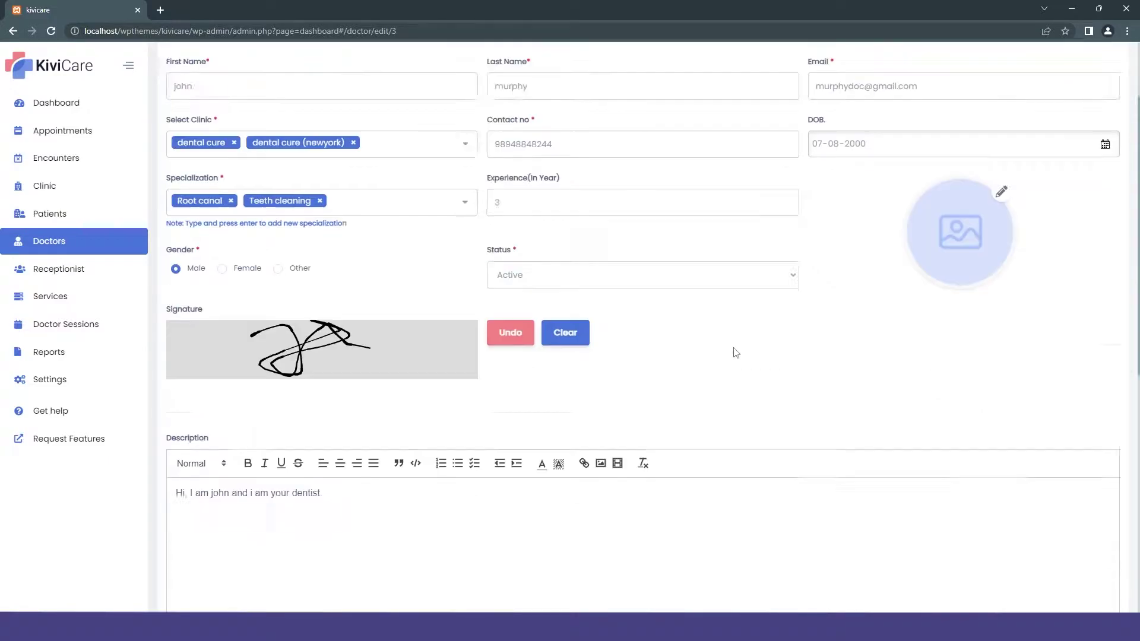
{"action": "left_click", "coordinate": [1016, 549]}
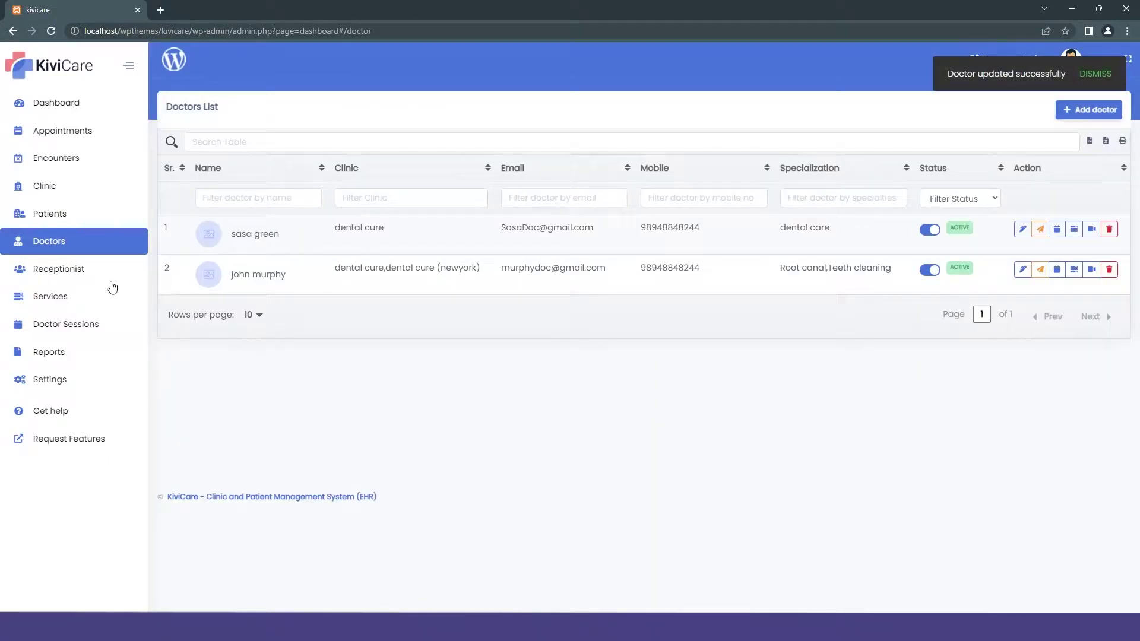
{"action": "left_click", "coordinate": [86, 321]}
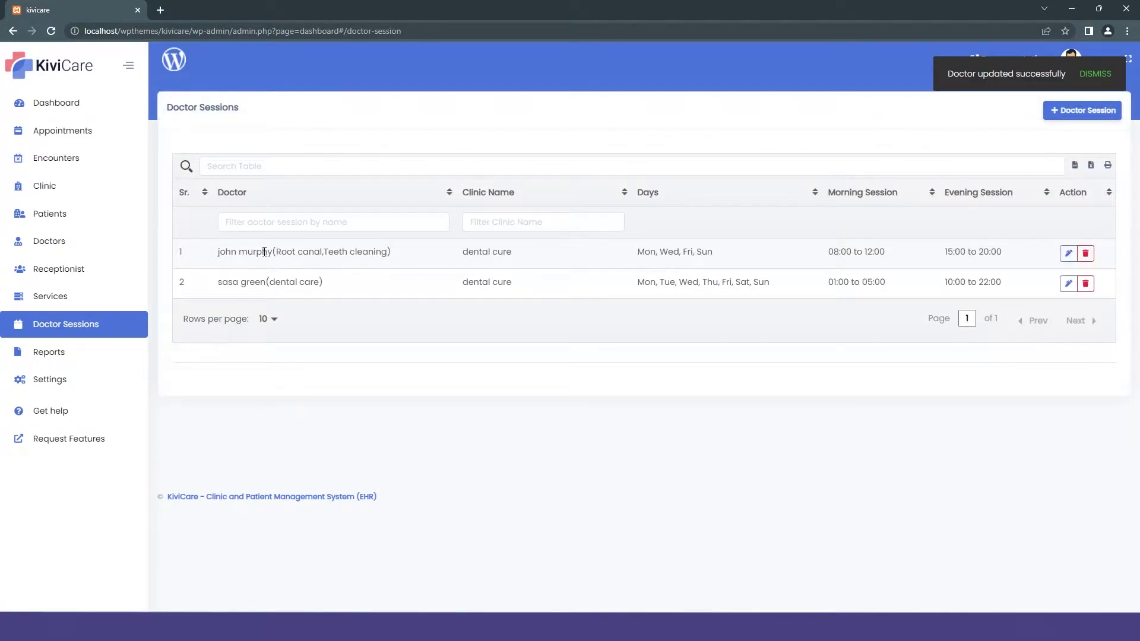
Step: Start a new doctor session for the teeth-cleaning doctor at dental cure (newyork)
{"action": "left_click", "coordinate": [1081, 112]}
{"action": "left_click", "coordinate": [351, 190]}
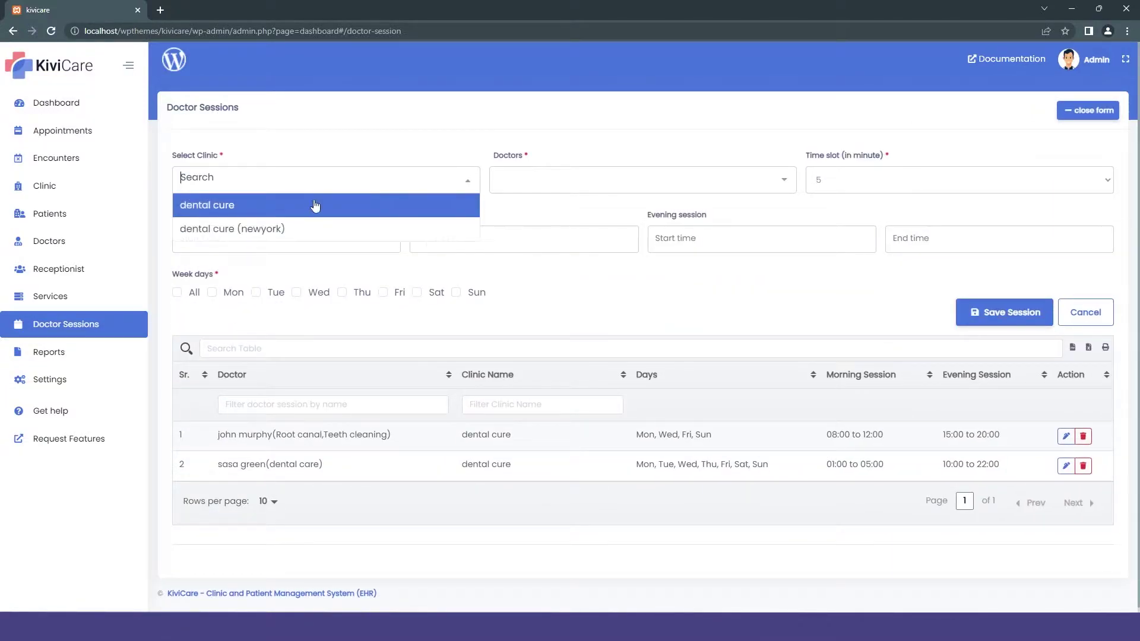
{"action": "left_click", "coordinate": [290, 226]}
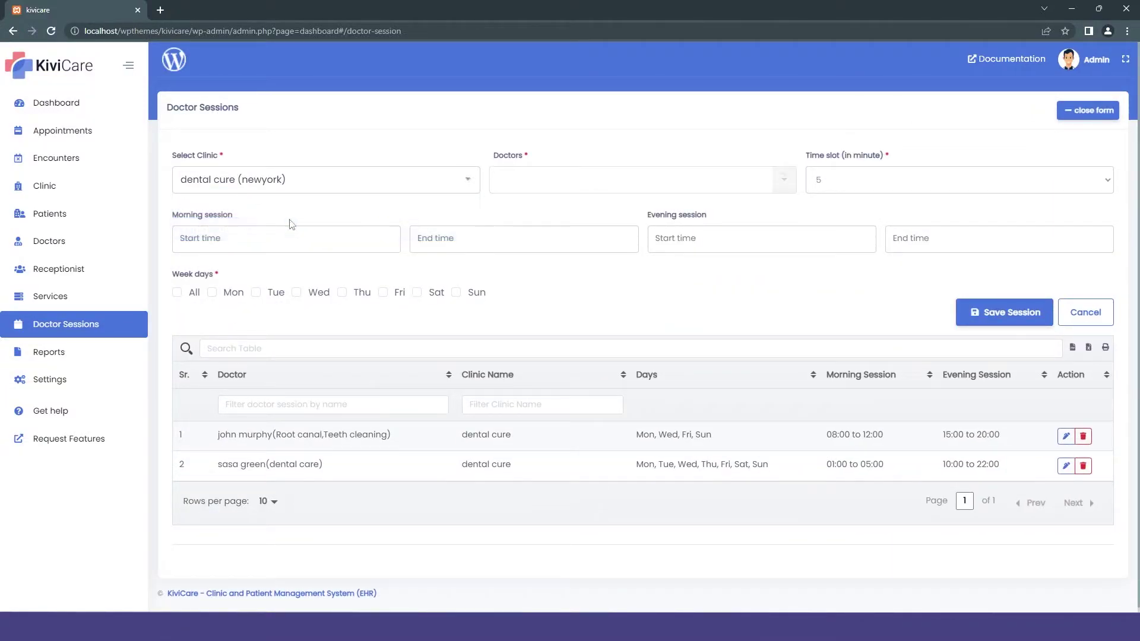
{"action": "left_click", "coordinate": [783, 185]}
{"action": "left_click", "coordinate": [652, 208]}
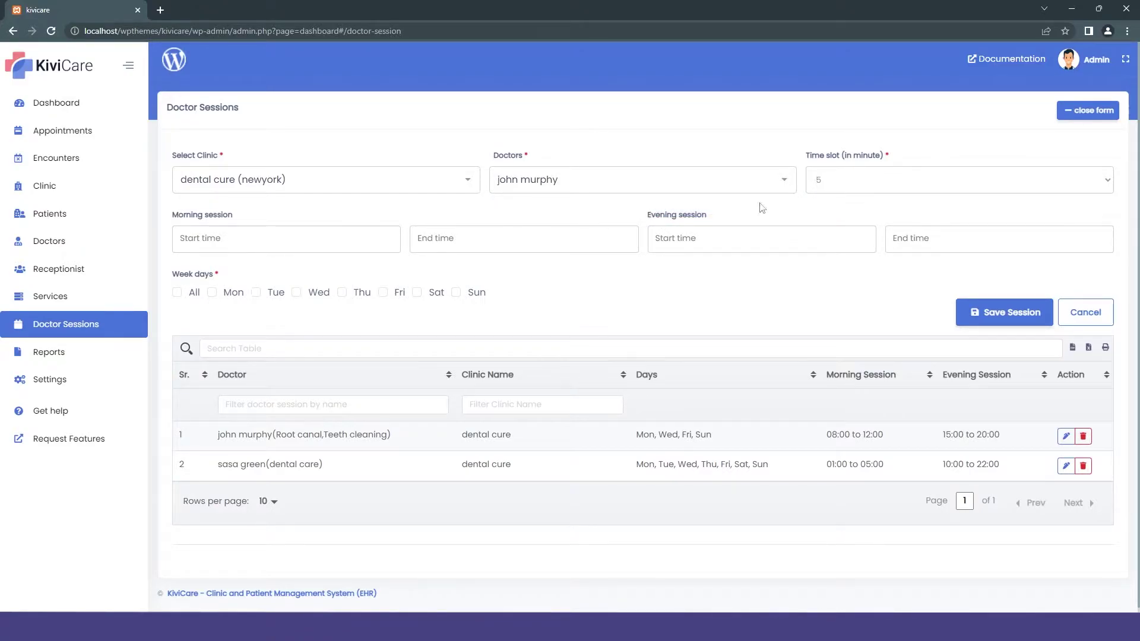
Step: Set session times to 01:00–05:05 in the morning and 07:00–11:05 in the evening
{"action": "left_click", "coordinate": [313, 254]}
{"action": "left_click", "coordinate": [229, 285]}
{"action": "left_click", "coordinate": [342, 268]}
{"action": "left_click", "coordinate": [469, 239]}
{"action": "left_click", "coordinate": [468, 300]}
{"action": "left_click", "coordinate": [579, 286]}
{"action": "left_click", "coordinate": [753, 238]}
{"action": "left_click", "coordinate": [703, 286]}
{"action": "left_click", "coordinate": [817, 268]}
{"action": "left_click", "coordinate": [999, 239]}
{"action": "left_click", "coordinate": [941, 285]}
{"action": "left_click", "coordinate": [1055, 285]}
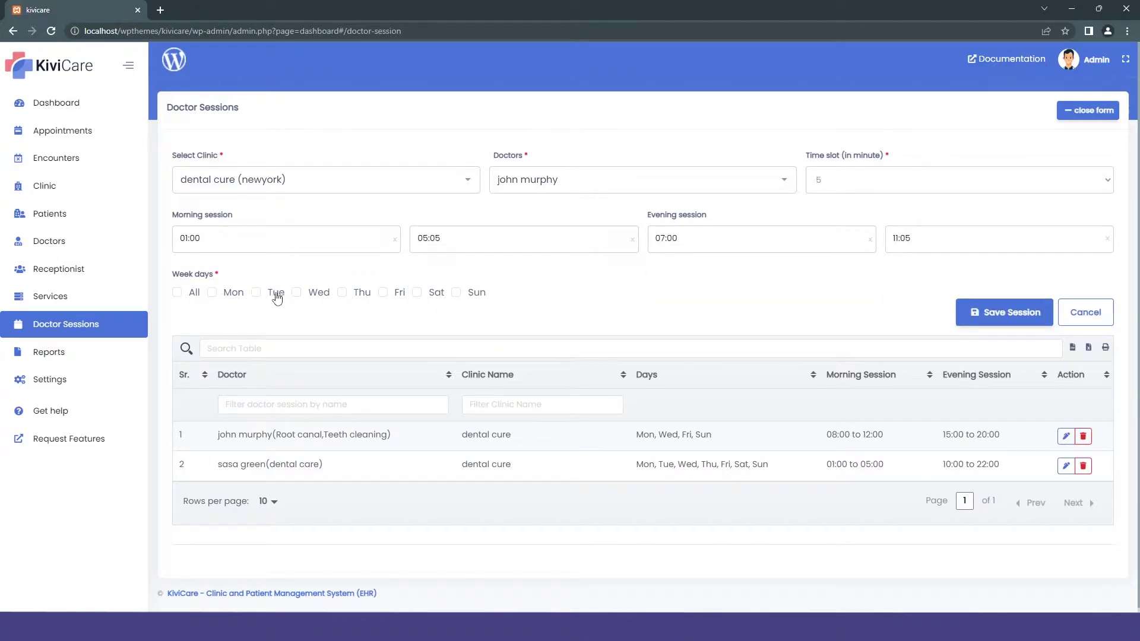
Step: Set the session to run Tuesday, Thursday and Saturday and save it
{"action": "left_click", "coordinate": [176, 292]}
{"action": "left_click", "coordinate": [194, 292]}
{"action": "left_click", "coordinate": [256, 293]}
{"action": "left_click", "coordinate": [417, 293]}
{"action": "key", "text": "Return"}
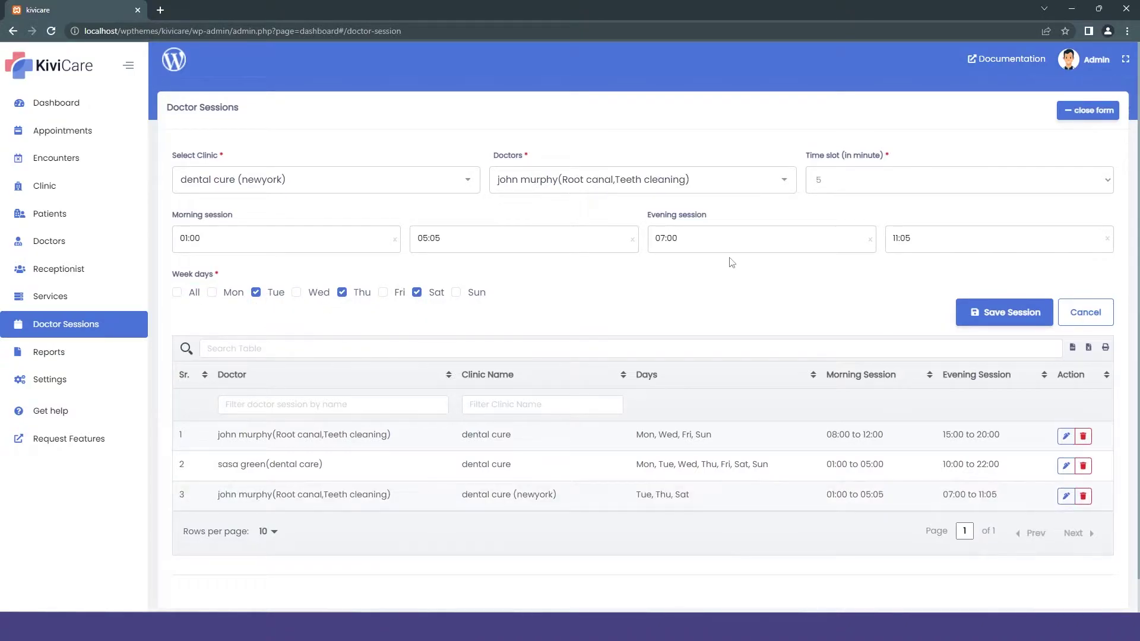
Step: Change the evening end time to 22:05 and save the revised session
{"action": "left_click", "coordinate": [896, 237]}
{"action": "left_click", "coordinate": [917, 260]}
{"action": "left_click", "coordinate": [894, 240]}
{"action": "scroll", "coordinate": [941, 273], "scroll_direction": "down", "scroll_amount": 6}
{"action": "left_click", "coordinate": [943, 267]}
{"action": "left_click", "coordinate": [870, 262]}
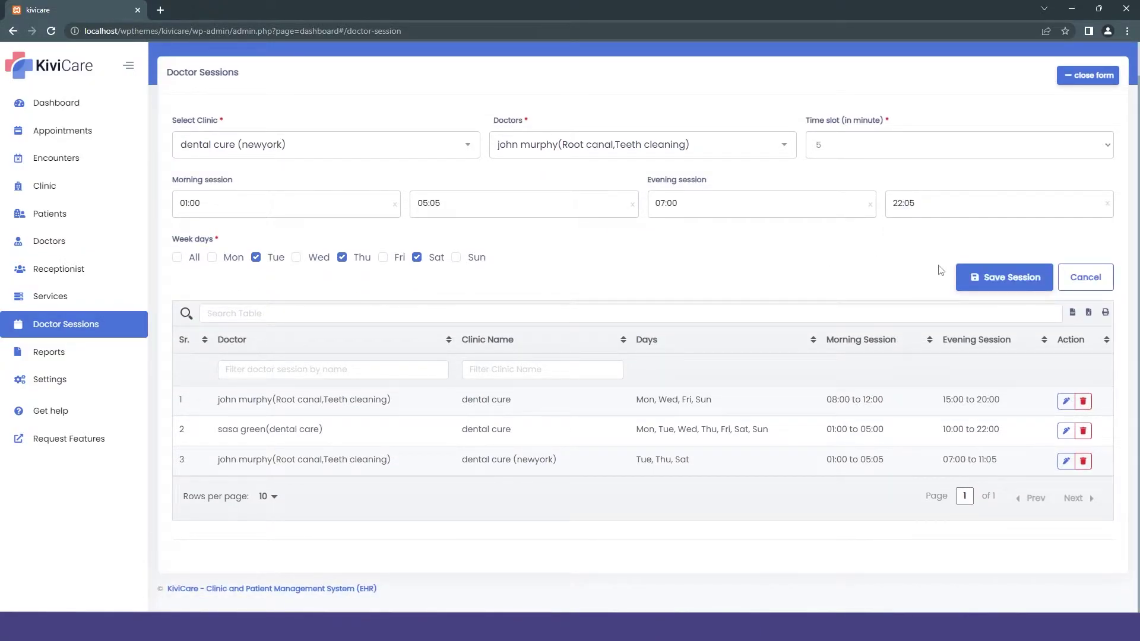
{"action": "left_click", "coordinate": [987, 275]}
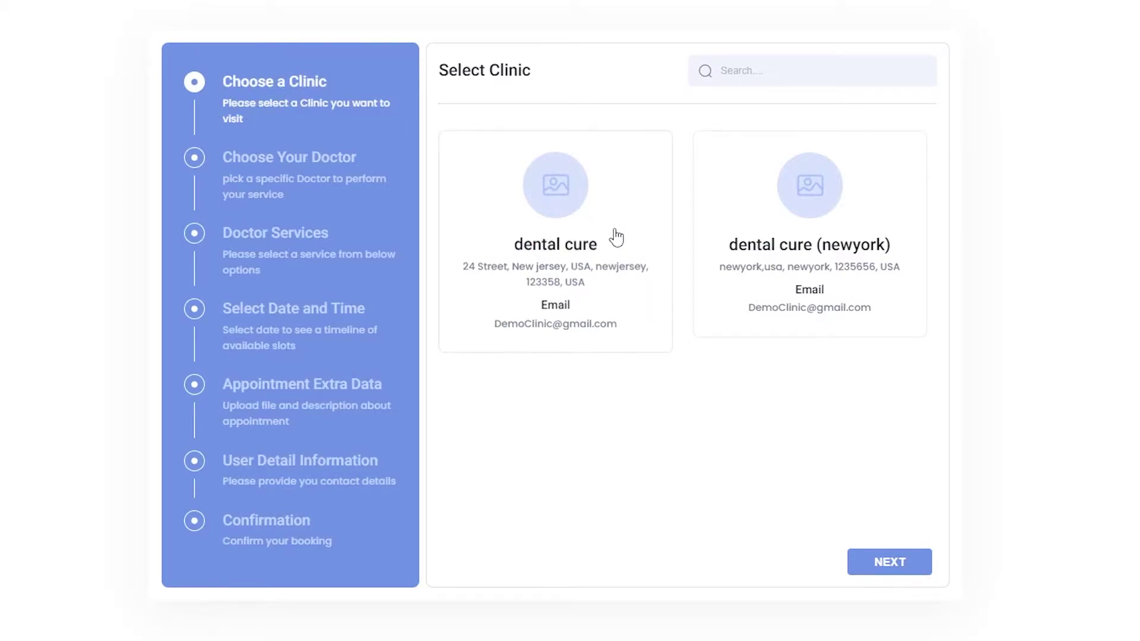
Step: Choose dental cure (newyork), its only doctor, the service and a 01:10 PM slot on 6 September 2022
{"action": "left_click", "coordinate": [760, 230]}
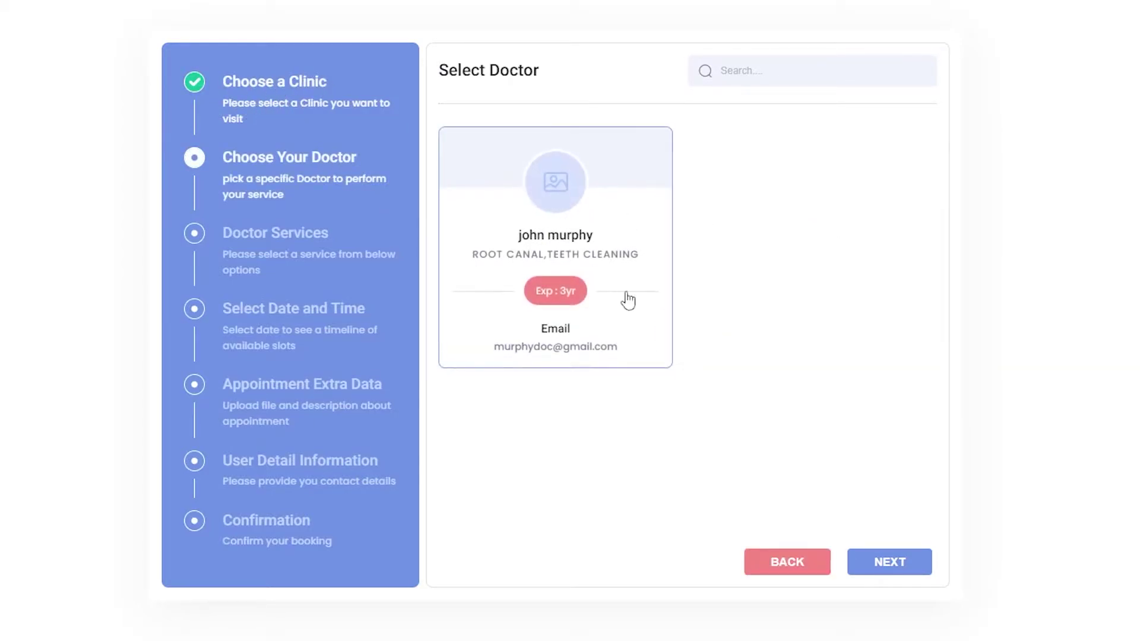
{"action": "left_click", "coordinate": [626, 224]}
{"action": "left_click", "coordinate": [534, 238]}
{"action": "left_click", "coordinate": [889, 549]}
{"action": "left_click", "coordinate": [562, 159]}
Step: Describe the visit as 'just have to clean my yellow teeth'
{"action": "type", "text": "just have to clean my yelloow"}
{"action": "key", "text": "BackSpace"}
{"action": "key", "text": "BackSpace"}
{"action": "type", "text": "w teeth"}
{"action": "left_click", "coordinate": [907, 554]}
Step: Register the patient with first and last name, email and contact number
{"action": "left_click", "coordinate": [552, 221]}
{"action": "left_click", "coordinate": [782, 221]}
{"action": "left_click", "coordinate": [555, 289]}
{"action": "key", "text": "Tab"}
{"action": "left_click", "coordinate": [877, 590]}
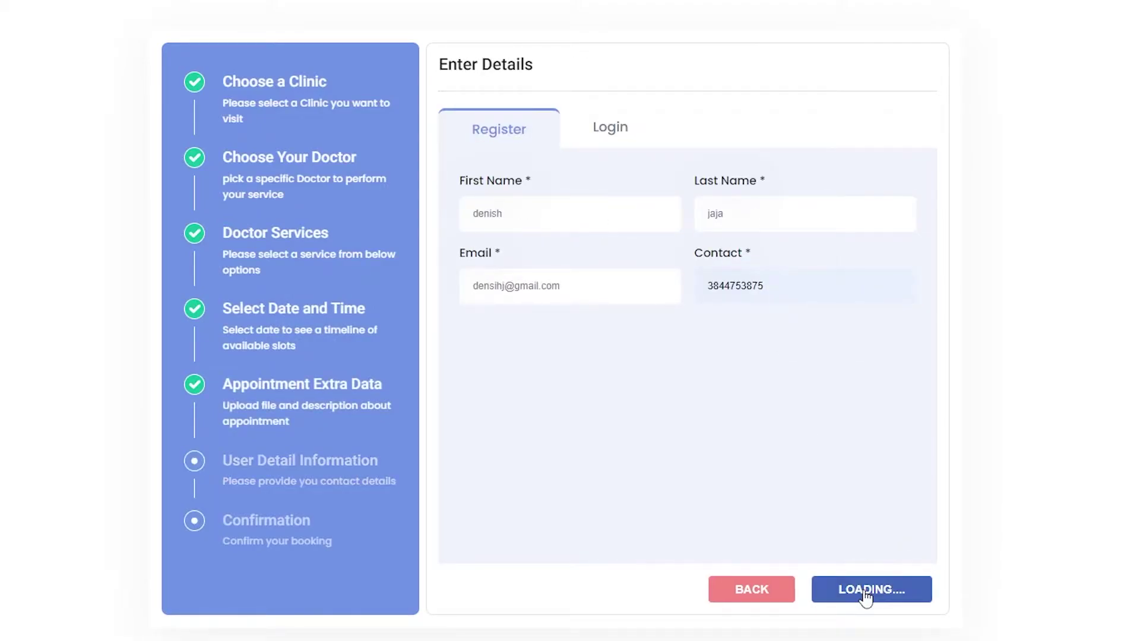
Step: Confirm the booking and add the appointment to Google Calendar
{"action": "left_click", "coordinate": [865, 555]}
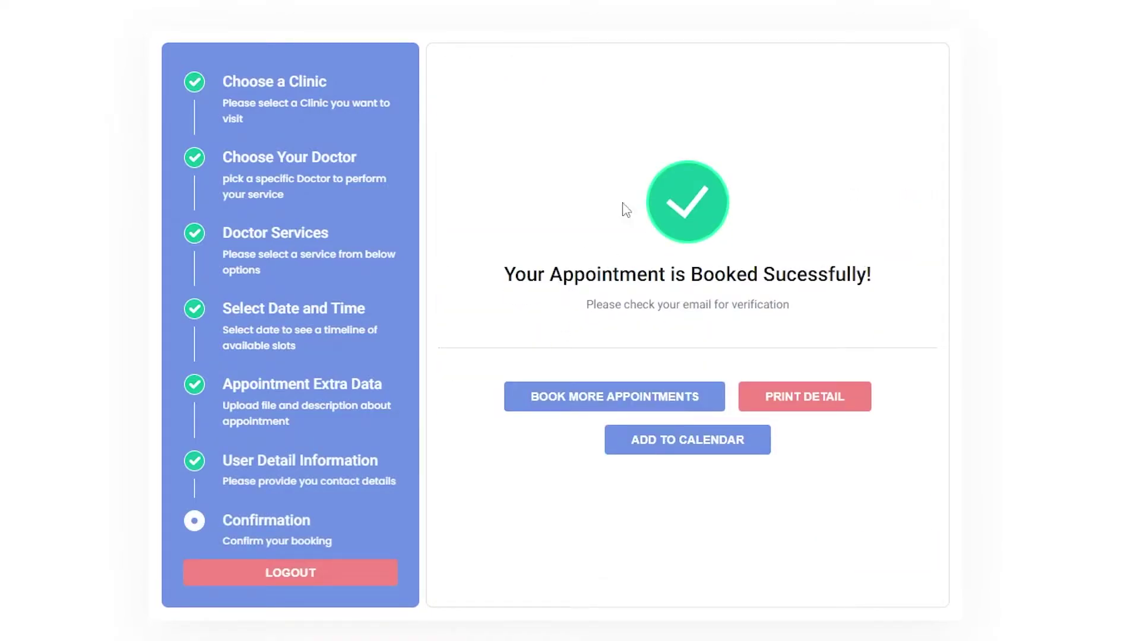
{"action": "left_click", "coordinate": [674, 441]}
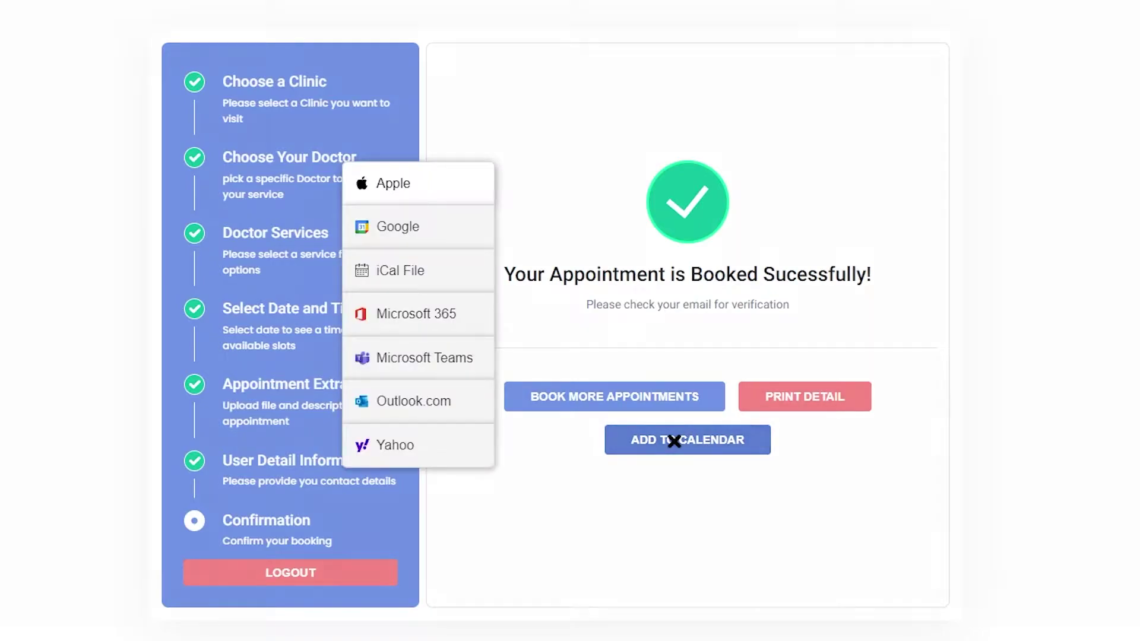
{"action": "left_click", "coordinate": [440, 231]}
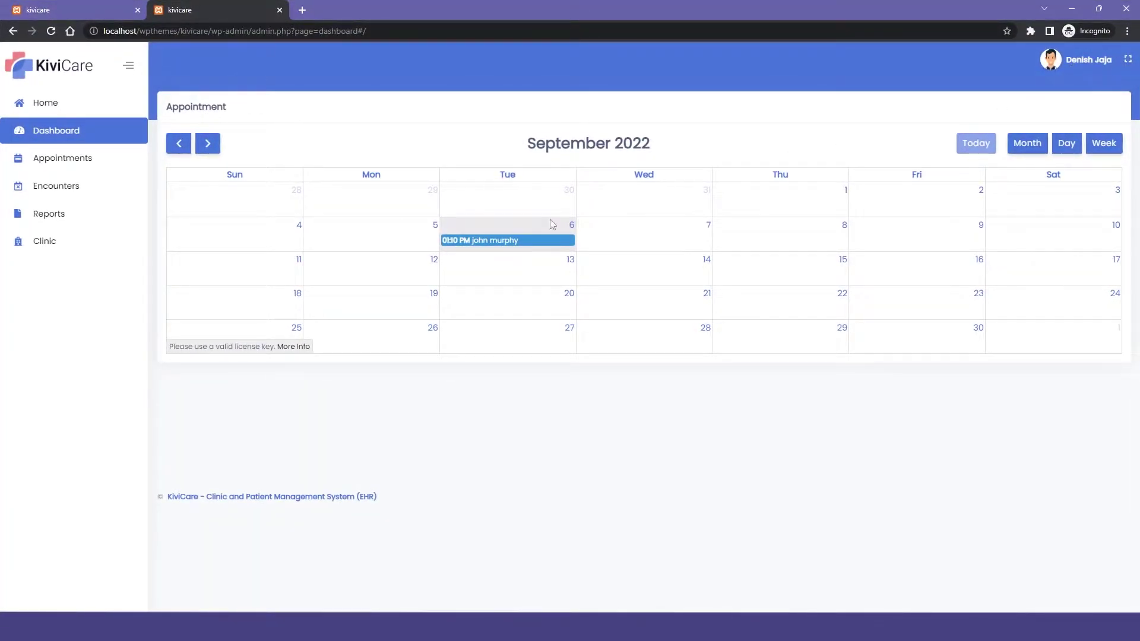
Step: View the booked appointment's details, then the patient's empty medical reports
{"action": "left_click", "coordinate": [505, 241]}
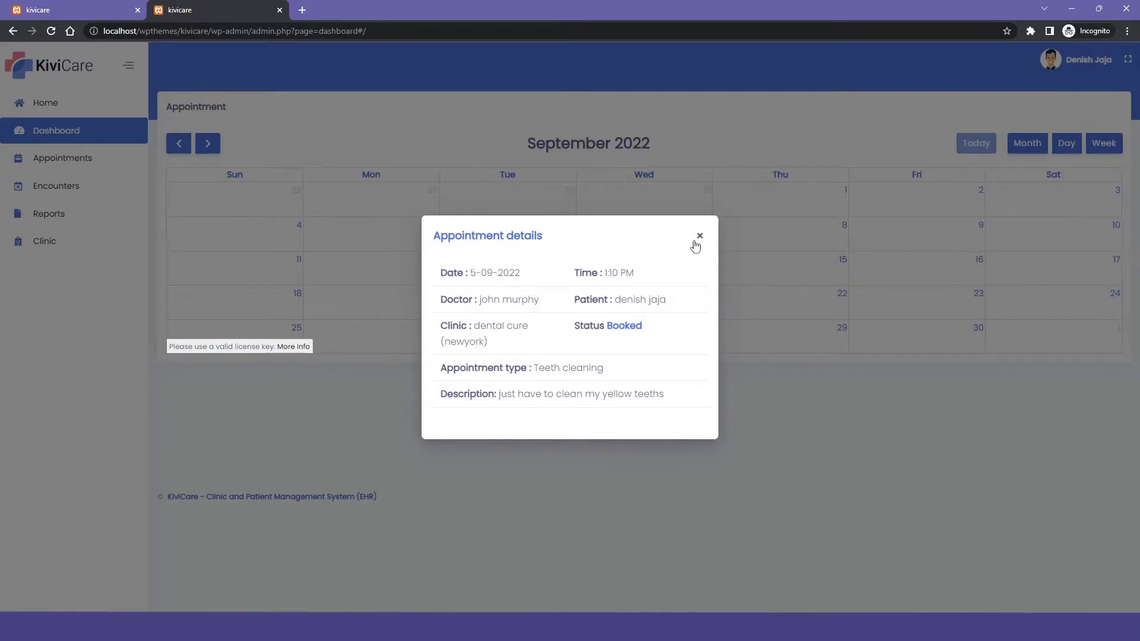
{"action": "left_click", "coordinate": [699, 237]}
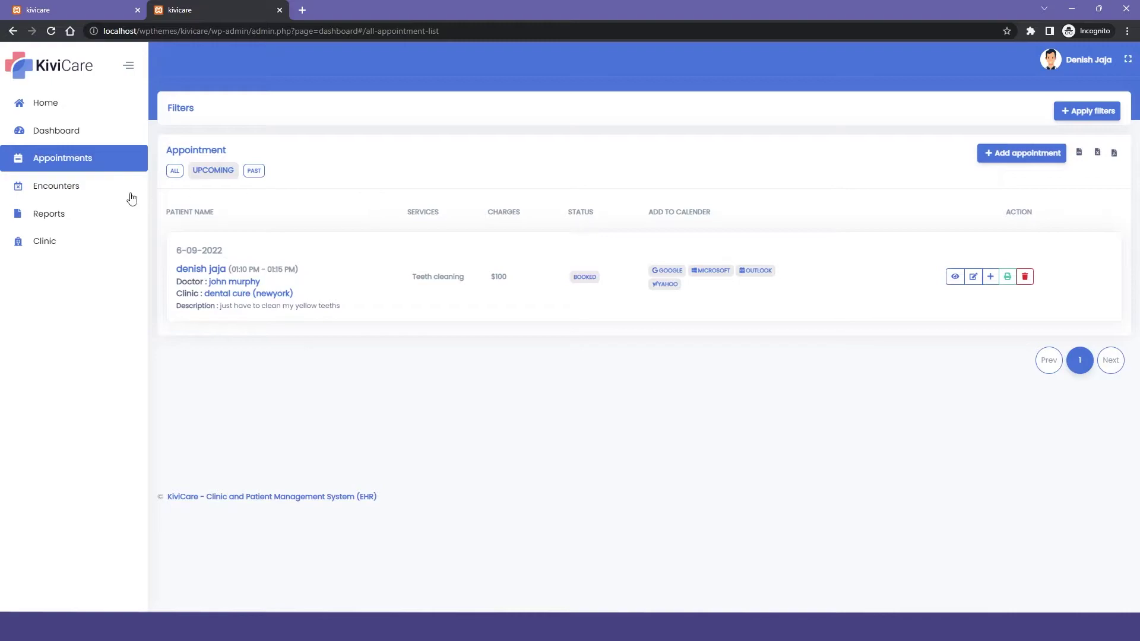
{"action": "left_click", "coordinate": [85, 221]}
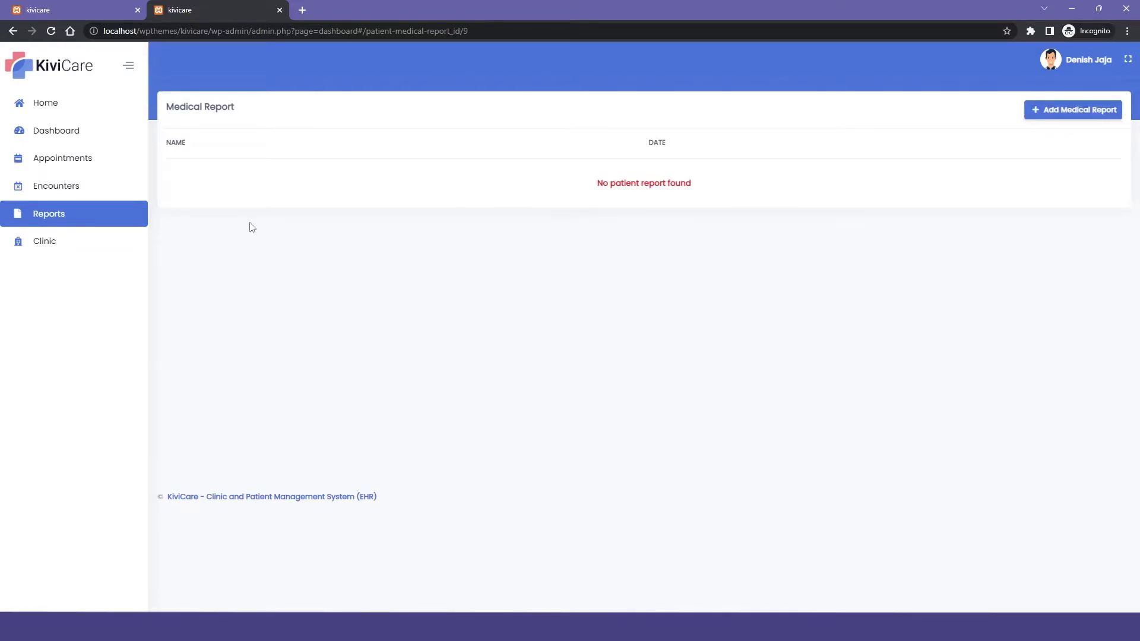
Step: Open the clinic check-in/check-out form with dental cure (newyork) selected
{"action": "left_click", "coordinate": [80, 241]}
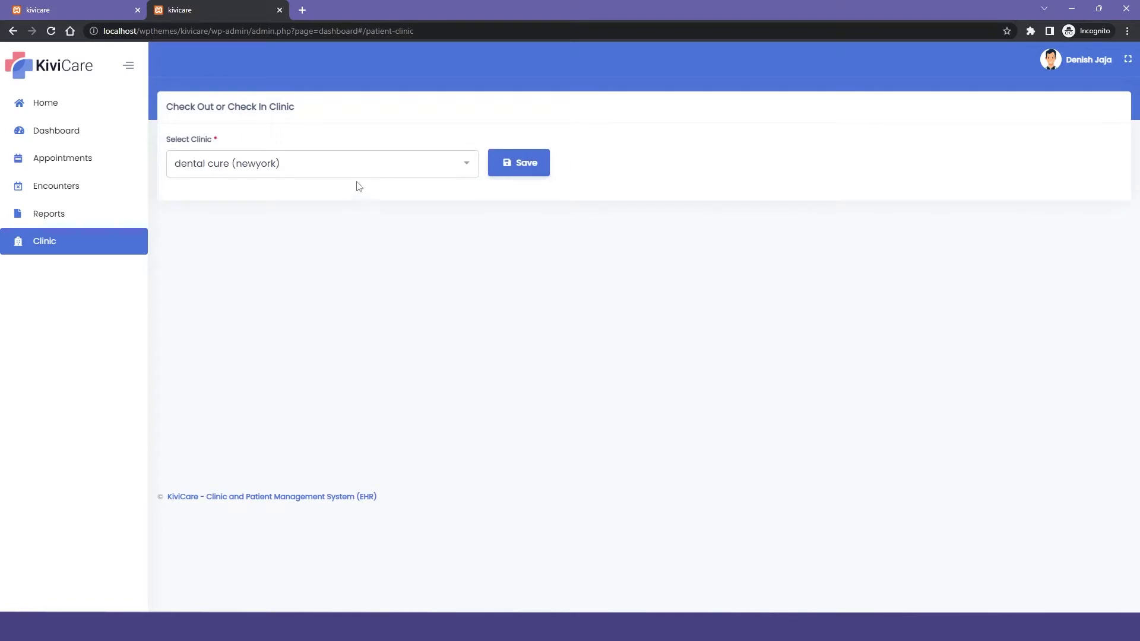
{"action": "left_click", "coordinate": [436, 164]}
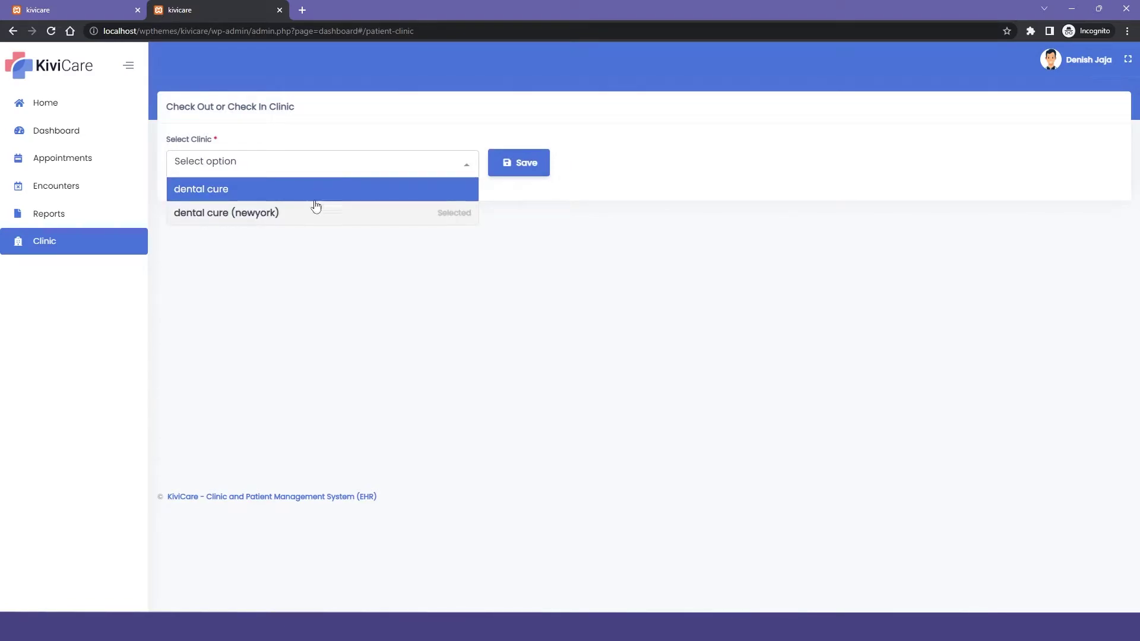
{"action": "left_click", "coordinate": [377, 268]}
{"action": "left_click", "coordinate": [321, 169]}
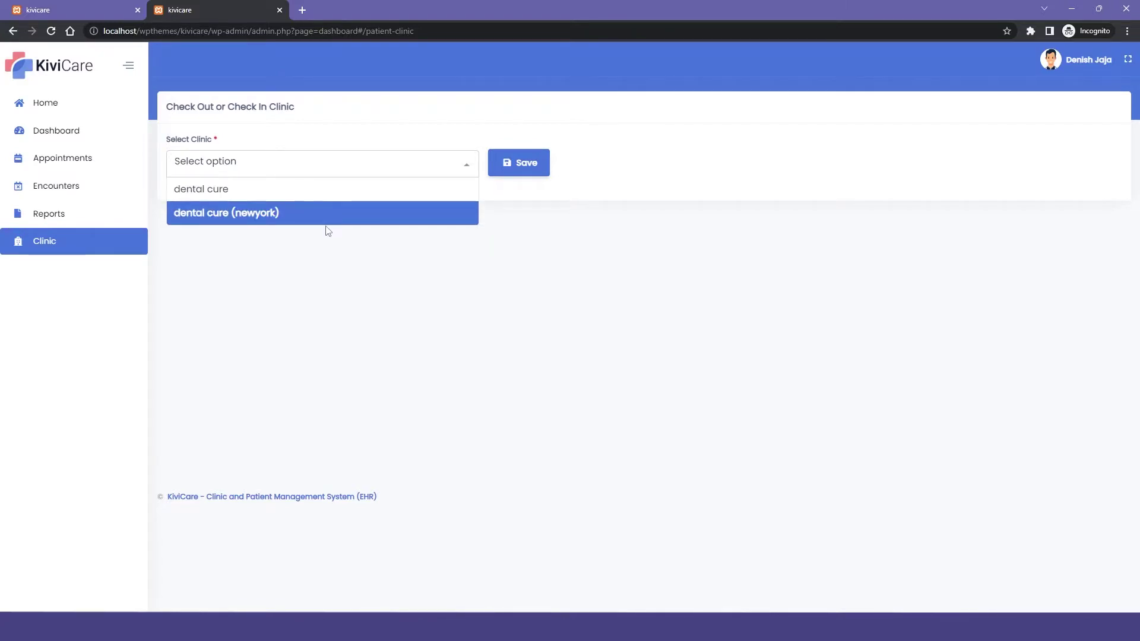
{"action": "left_click", "coordinate": [327, 263]}
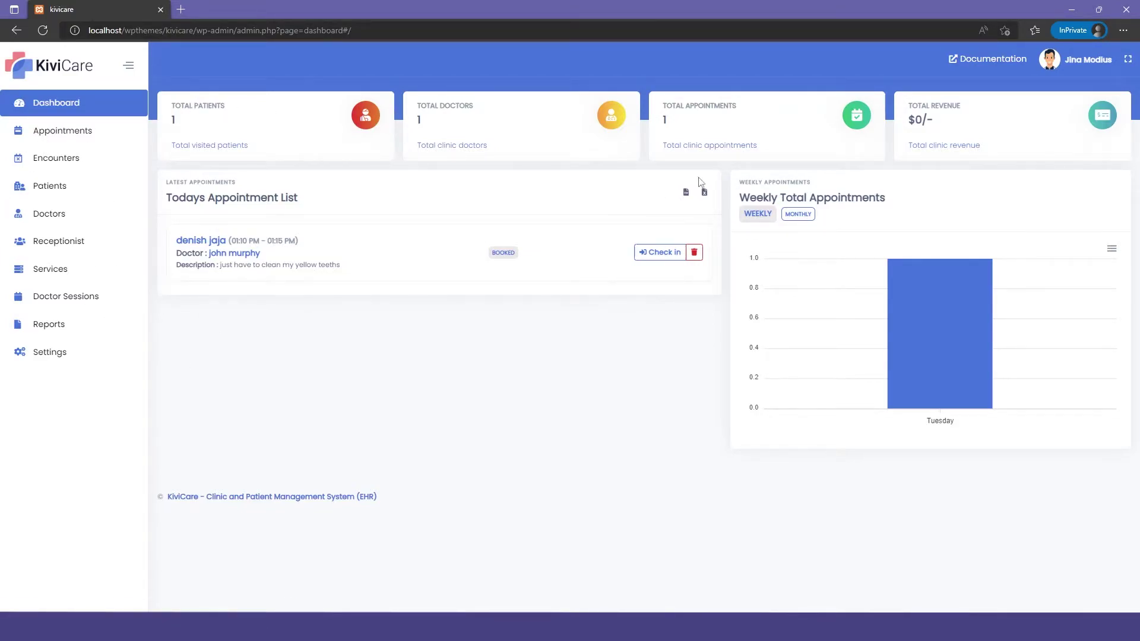
Step: Browse the Appointments, Encounters, Patients, Doctors, Receptionist, Services and Doctor Sessions lists
{"action": "left_click", "coordinate": [837, 139]}
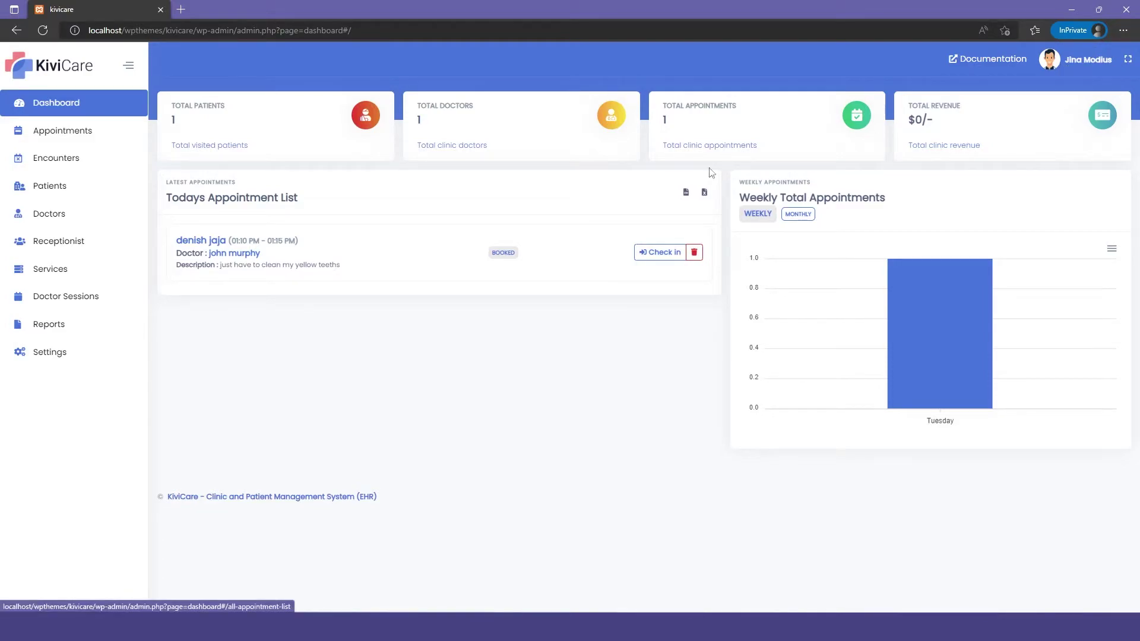
{"action": "left_click", "coordinate": [65, 160]}
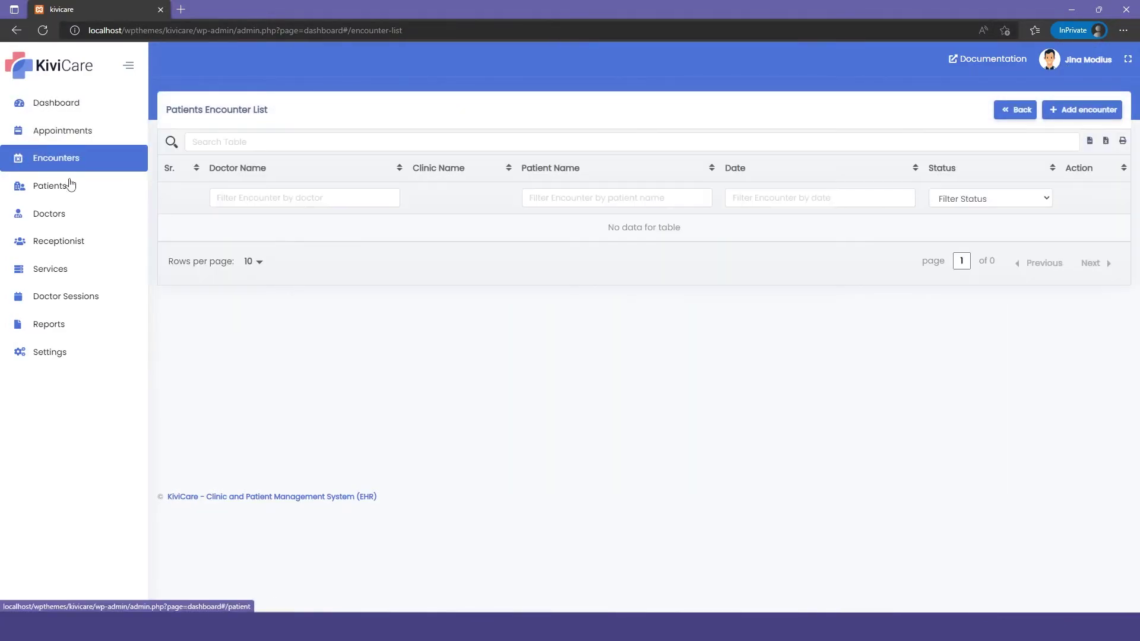
{"action": "left_click", "coordinate": [65, 186]}
{"action": "left_click", "coordinate": [59, 217]}
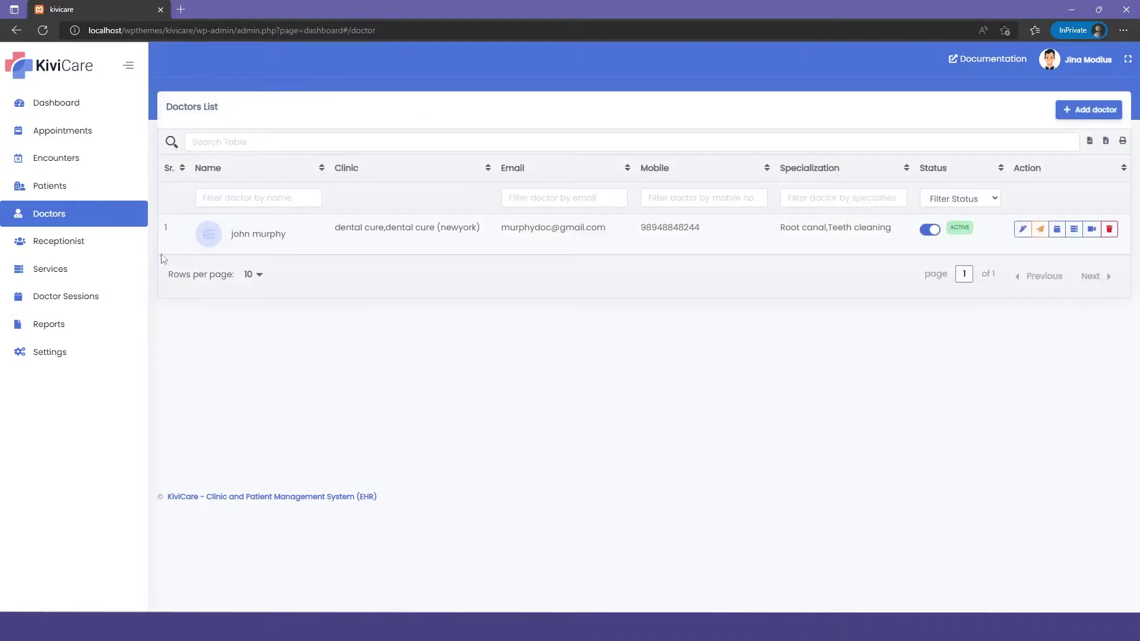
{"action": "left_click", "coordinate": [51, 243]}
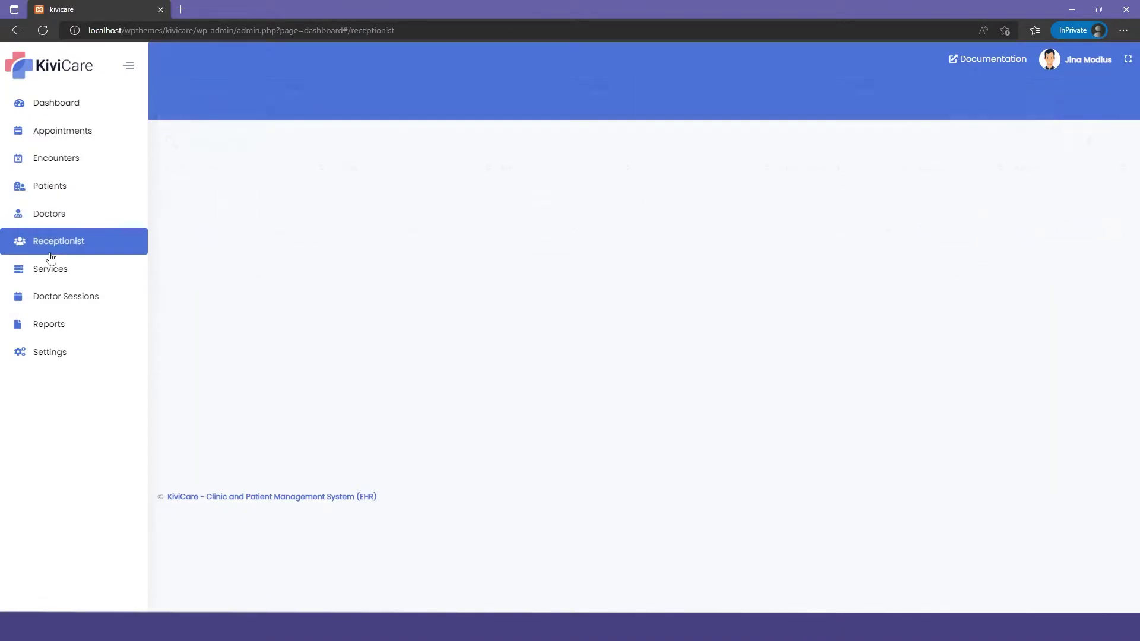
{"action": "left_click", "coordinate": [94, 276]}
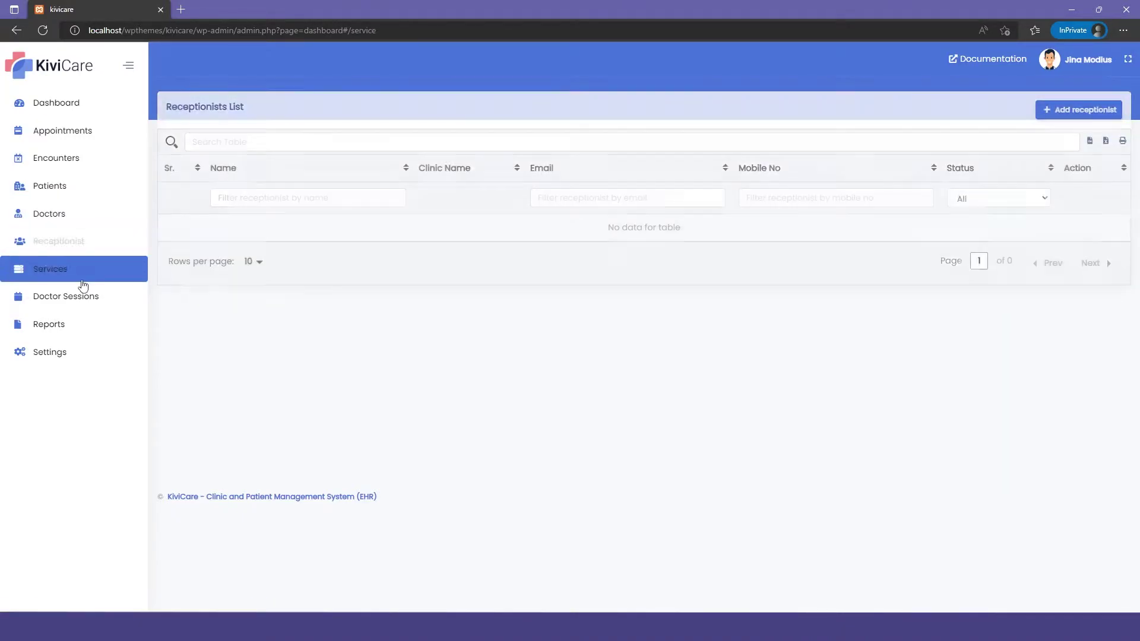
{"action": "left_click", "coordinate": [98, 301]}
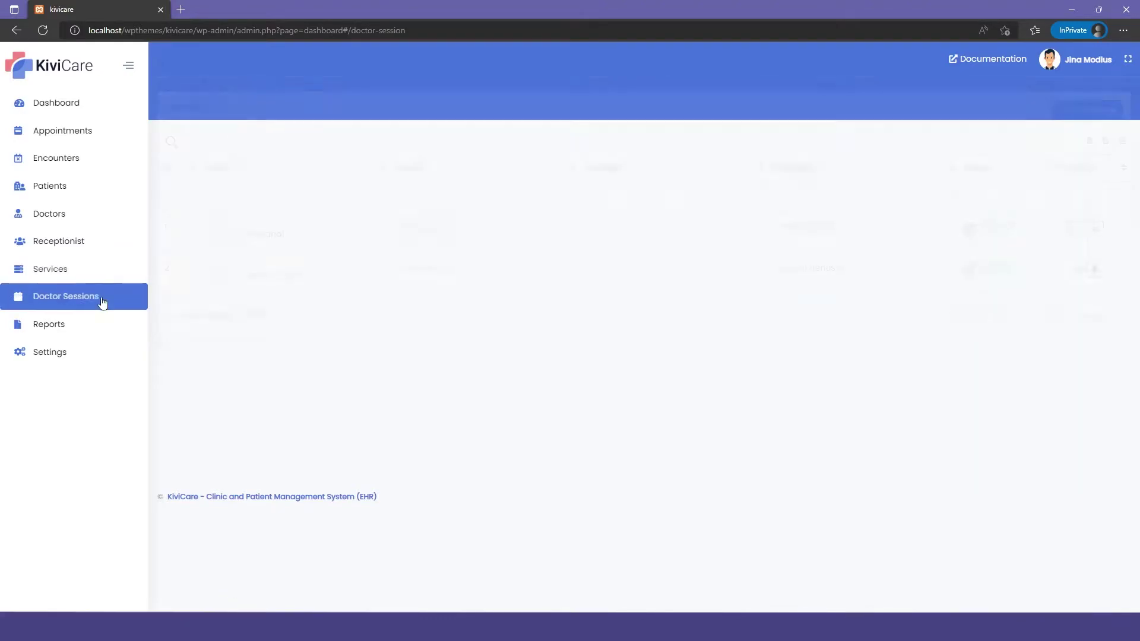
Step: Review the clinic revenue report, then open the doctor's appointment and encounter lists
{"action": "left_click", "coordinate": [86, 326]}
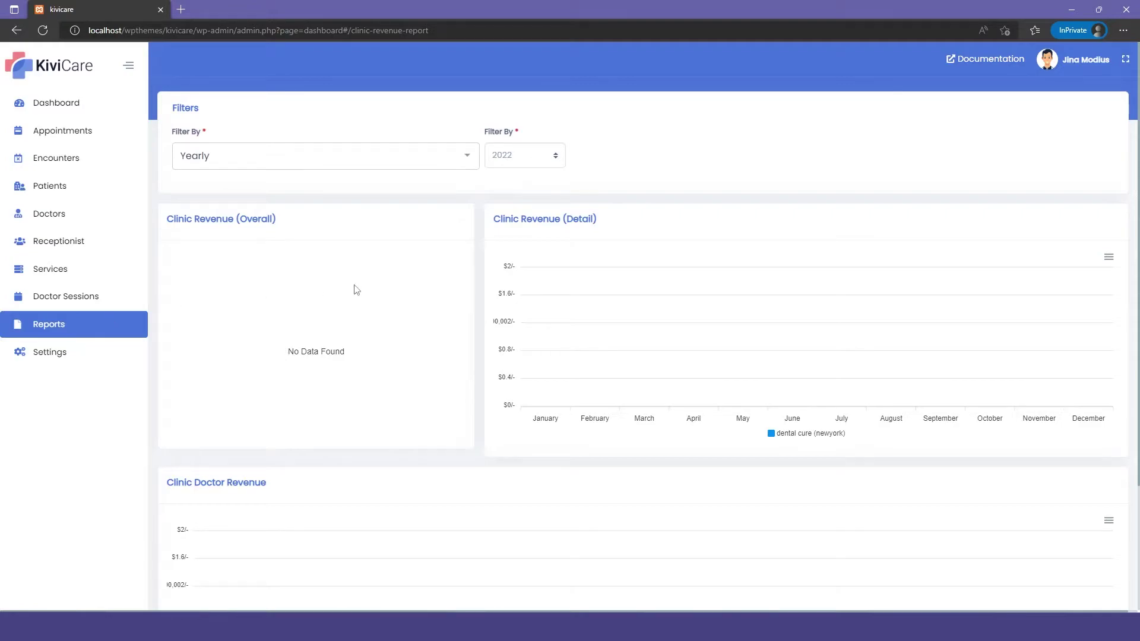
{"action": "scroll", "coordinate": [662, 285], "scroll_direction": "down", "scroll_amount": 3}
{"action": "scroll", "coordinate": [662, 285], "scroll_direction": "up", "scroll_amount": 4}
{"action": "left_click", "coordinate": [108, 115]}
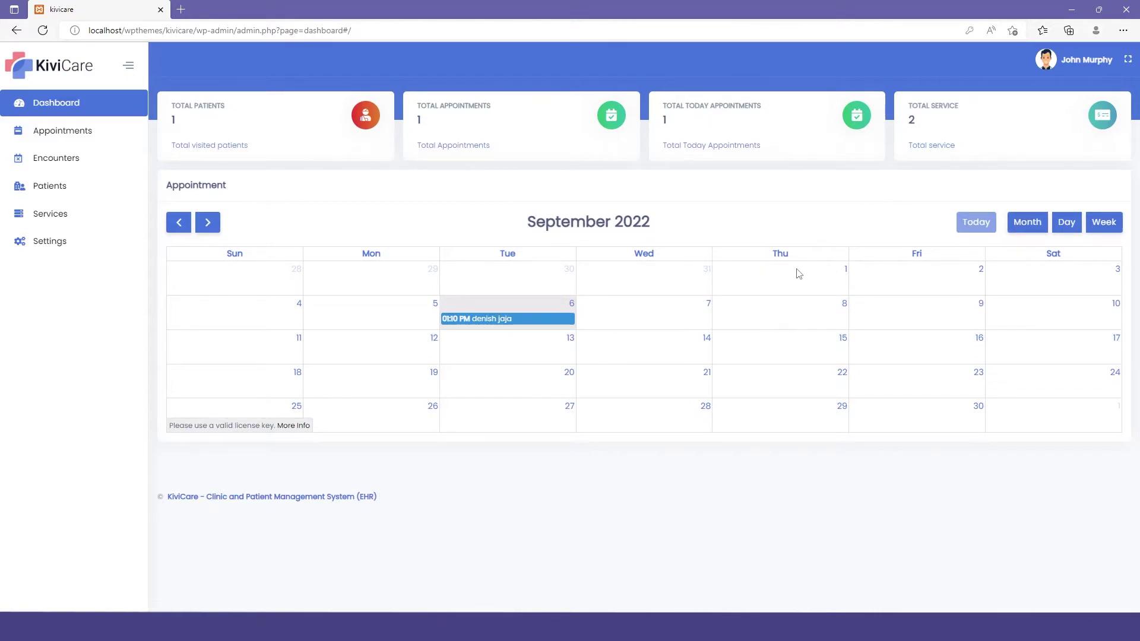
{"action": "left_click", "coordinate": [106, 126]}
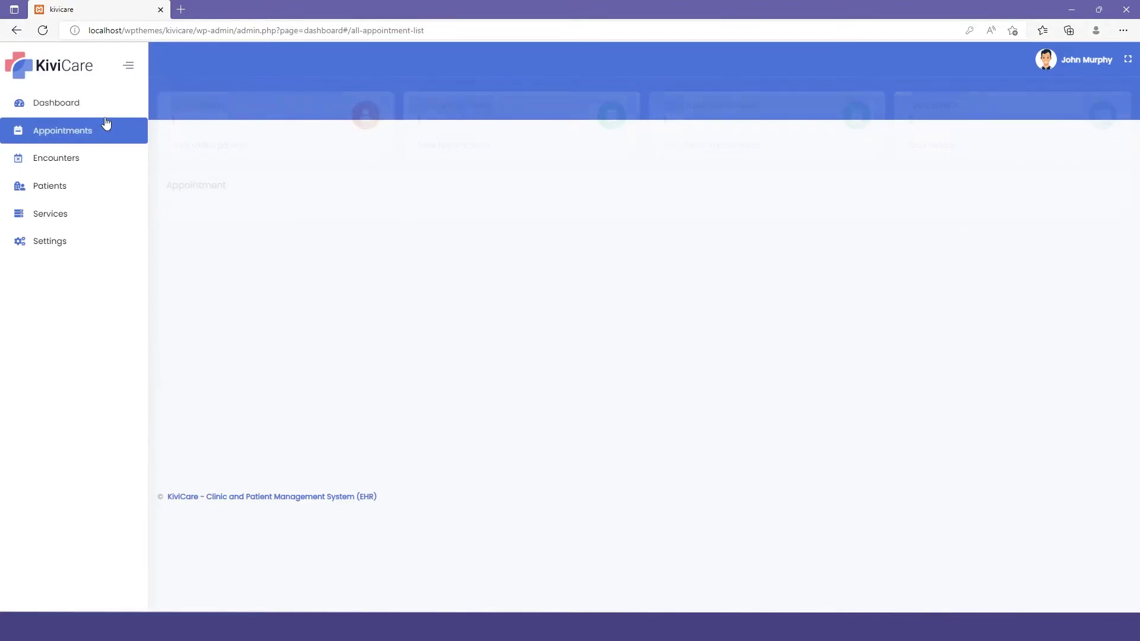
{"action": "left_click", "coordinate": [65, 159]}
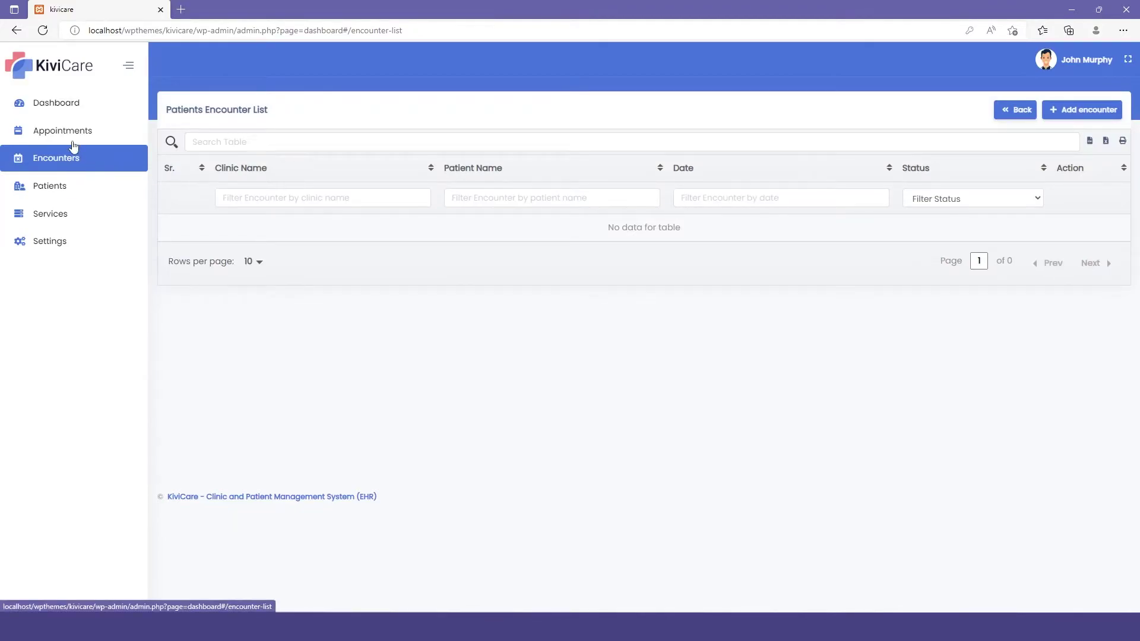
Step: Check in the Teeth cleaning appointment and open the new dental cure (newyork) encounter's details
{"action": "left_click", "coordinate": [78, 138]}
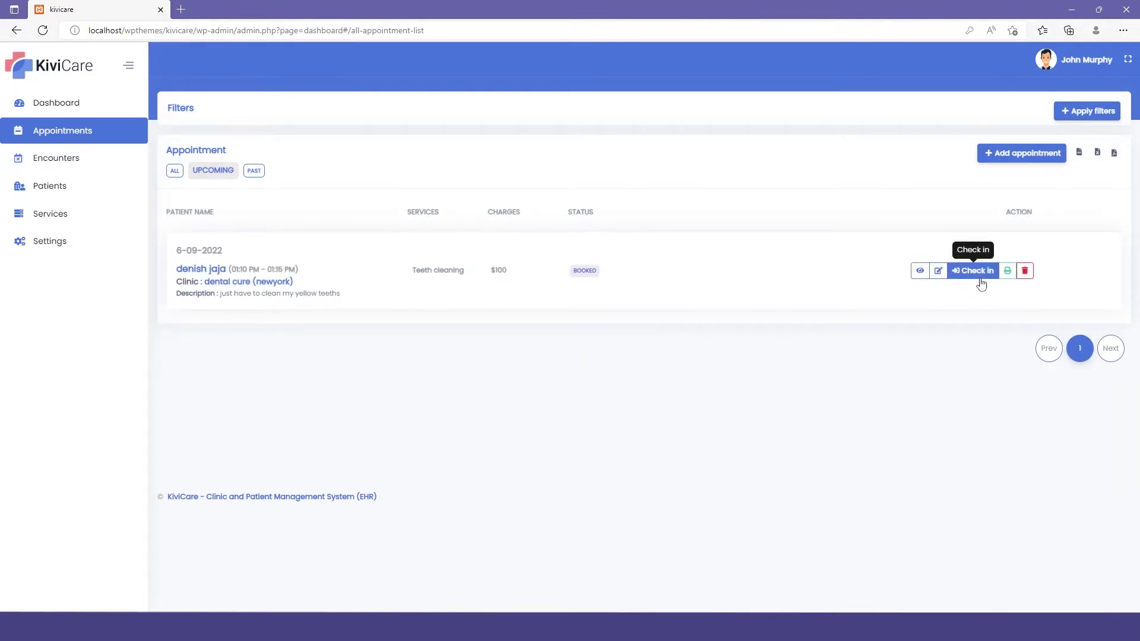
{"action": "left_click", "coordinate": [980, 278]}
{"action": "left_click", "coordinate": [602, 354]}
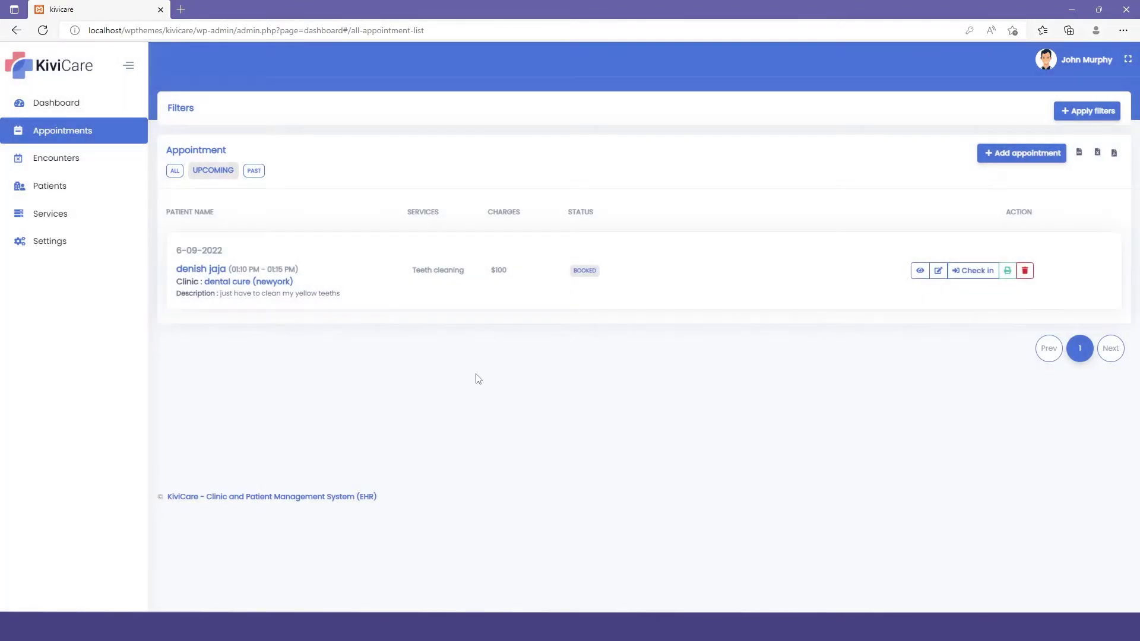
{"action": "left_click", "coordinate": [968, 271]}
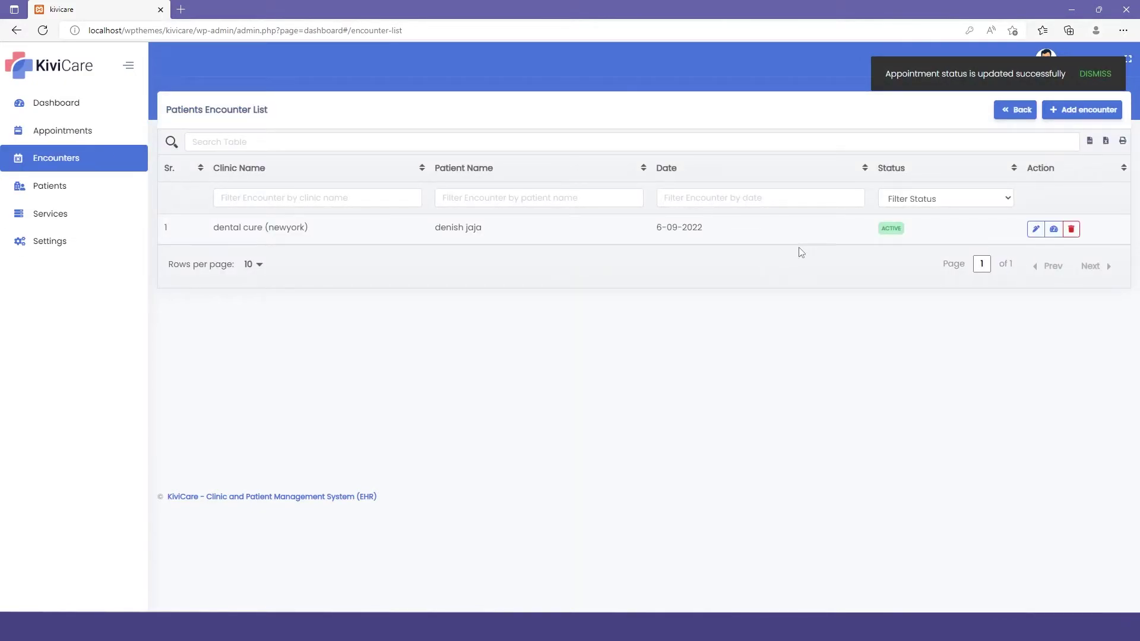
{"action": "left_click", "coordinate": [1053, 229]}
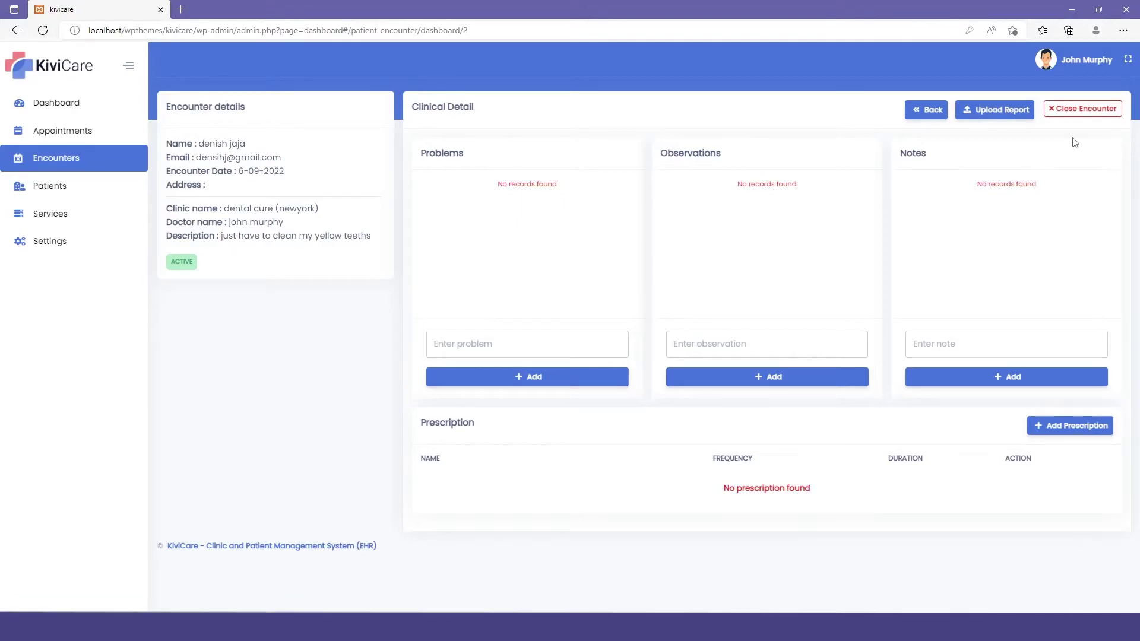
Step: Bill the $100 Teeth cleaning as Paid, close the encounter, and go back to Appointments
{"action": "left_click", "coordinate": [1068, 111]}
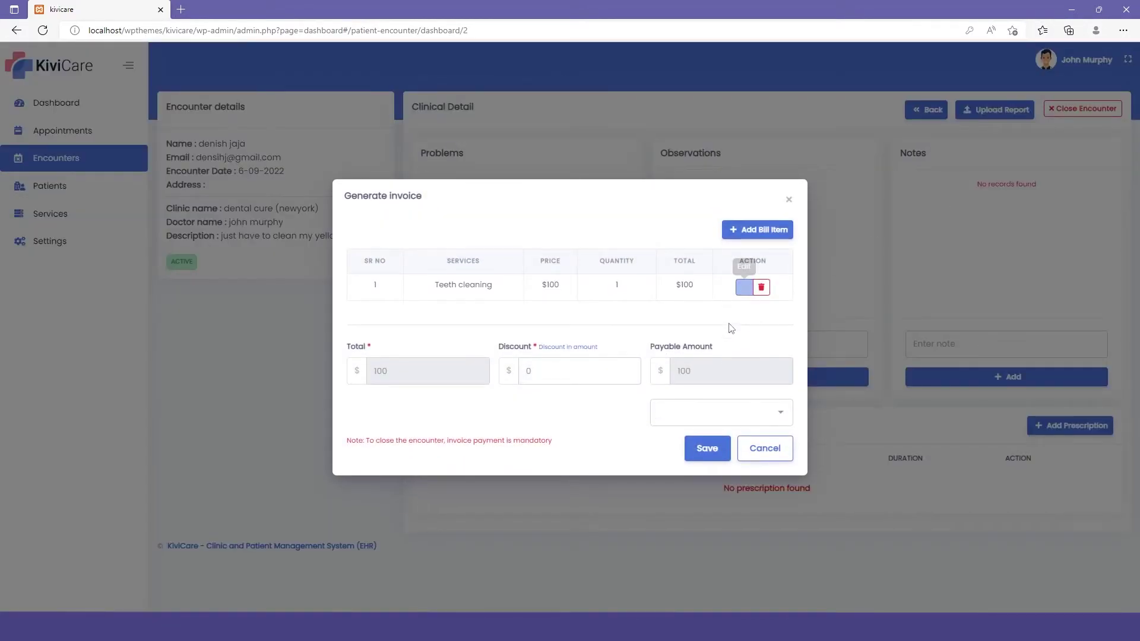
{"action": "left_click", "coordinate": [710, 410]}
{"action": "left_click", "coordinate": [707, 437]}
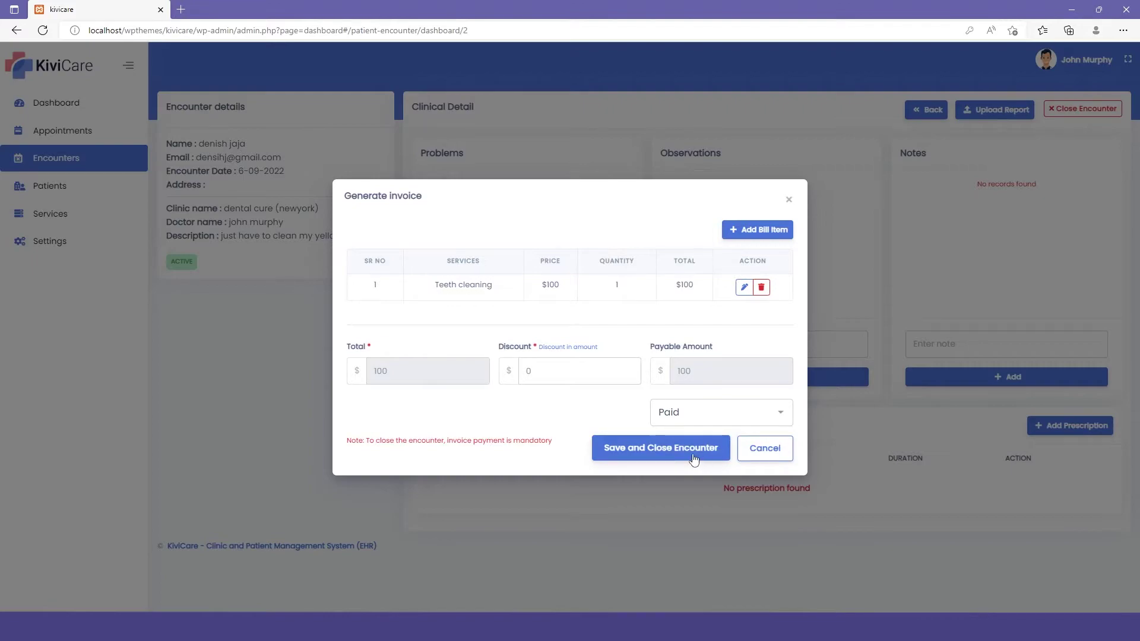
{"action": "left_click", "coordinate": [689, 454]}
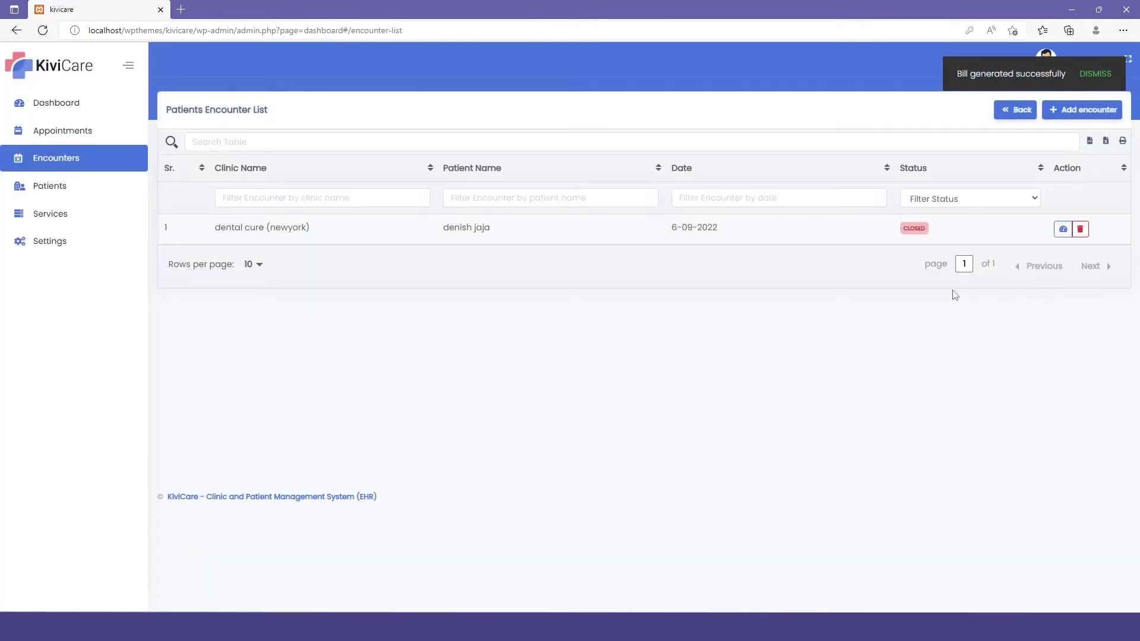
{"action": "left_click", "coordinate": [92, 132]}
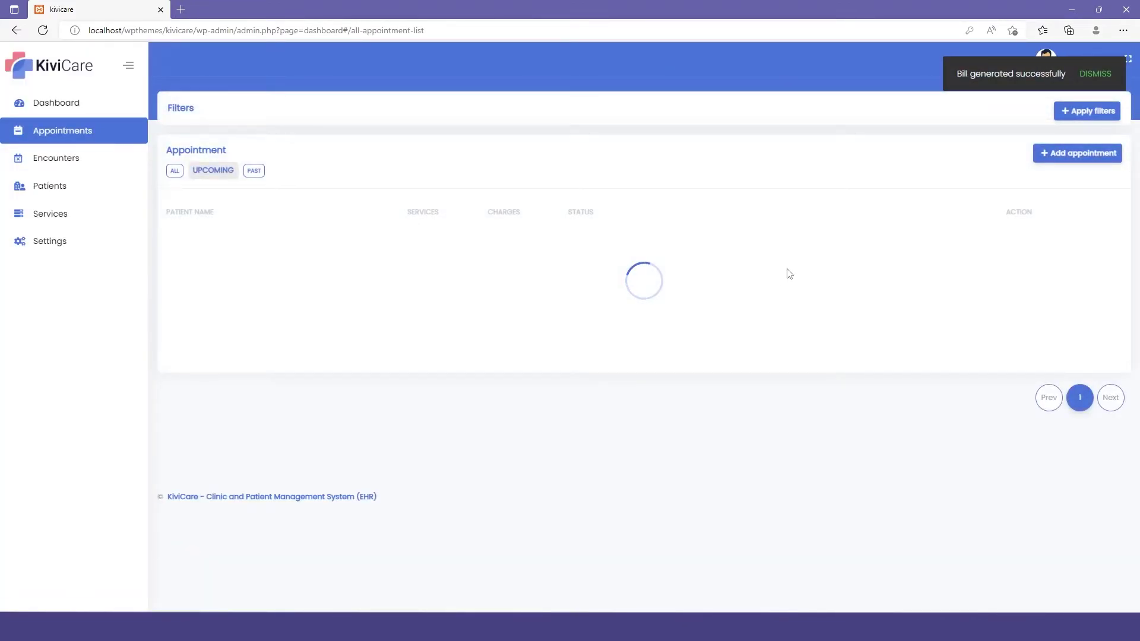
Step: Set the Teeth cleaning appointment to Check out, confirming with YES, then go to the Dashboard
{"action": "left_click", "coordinate": [966, 275]}
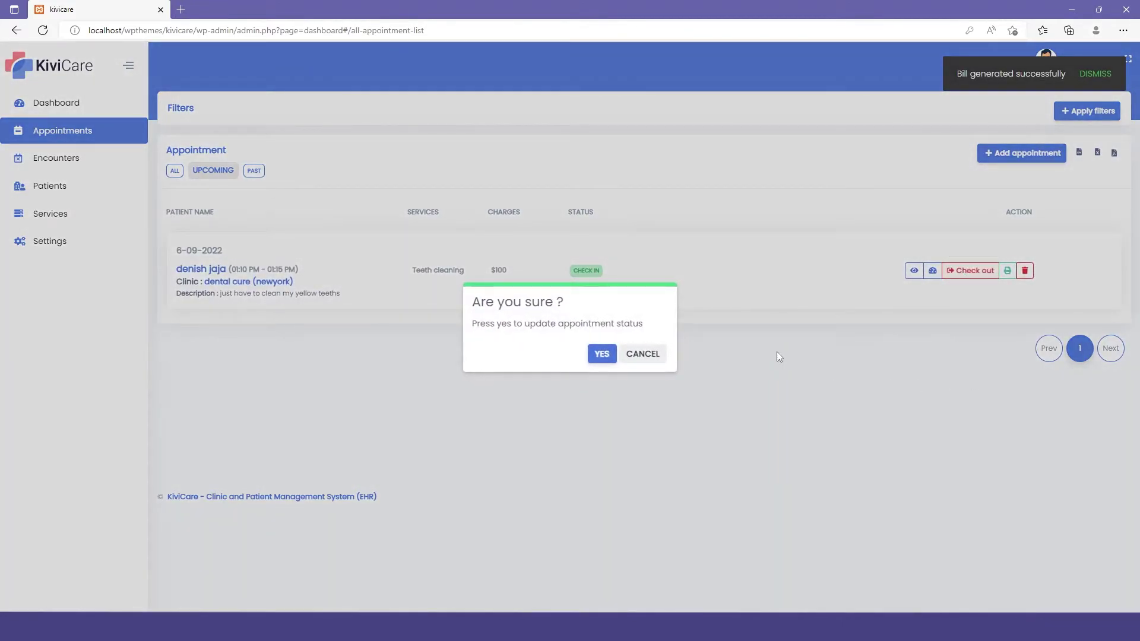
{"action": "left_click", "coordinate": [614, 352]}
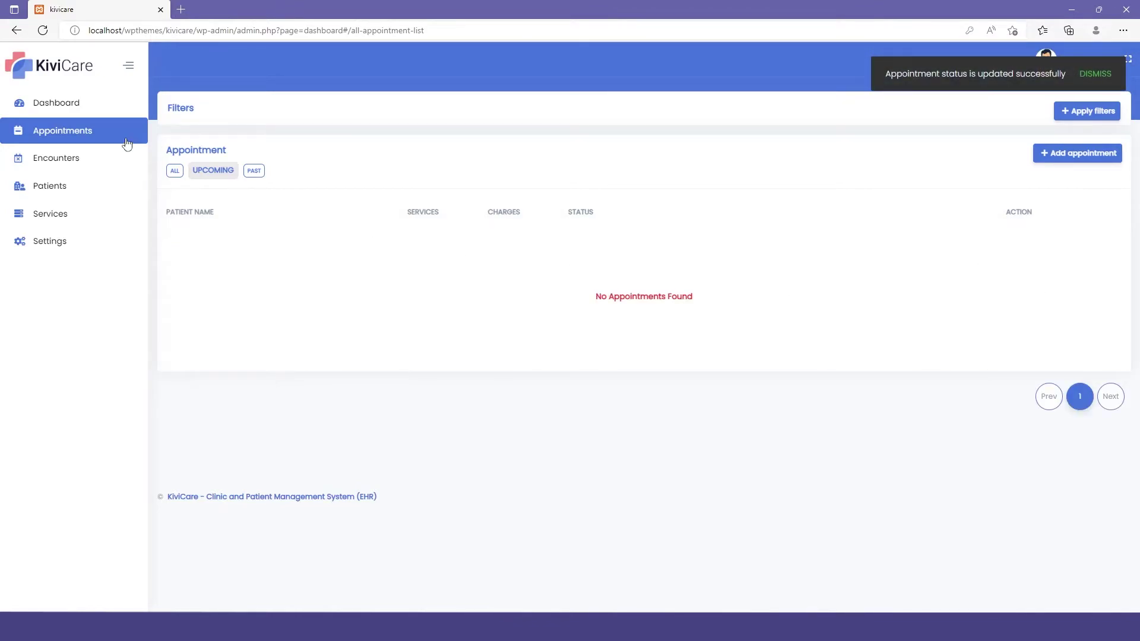
{"action": "left_click", "coordinate": [76, 105]}
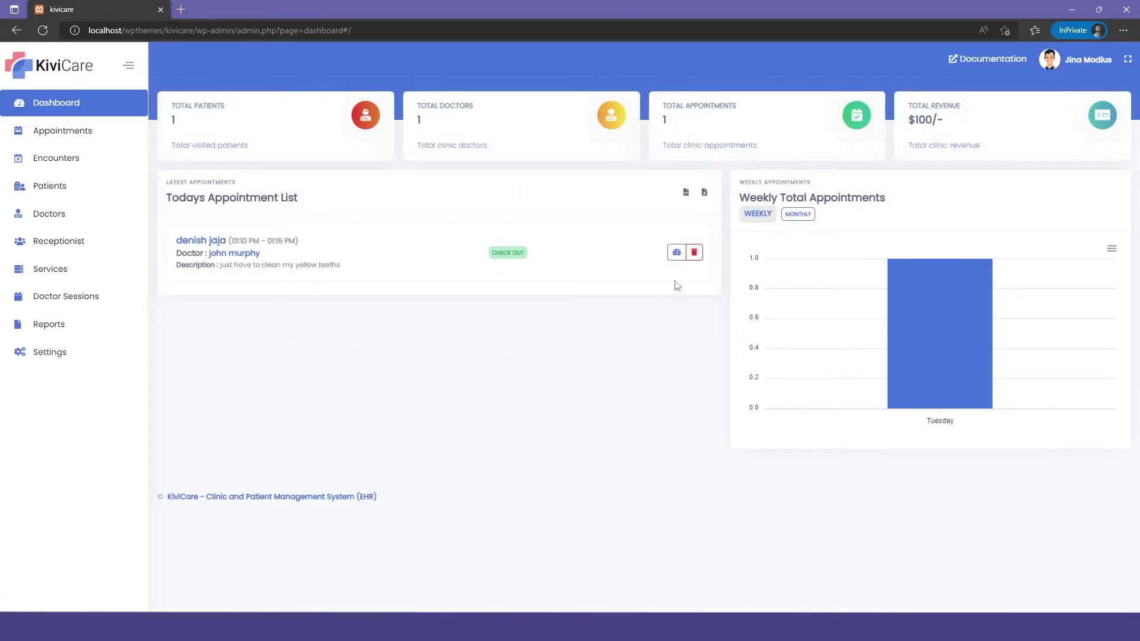
Step: Open the closed encounter, view its bill details, then view its medical reports
{"action": "left_click", "coordinate": [676, 252]}
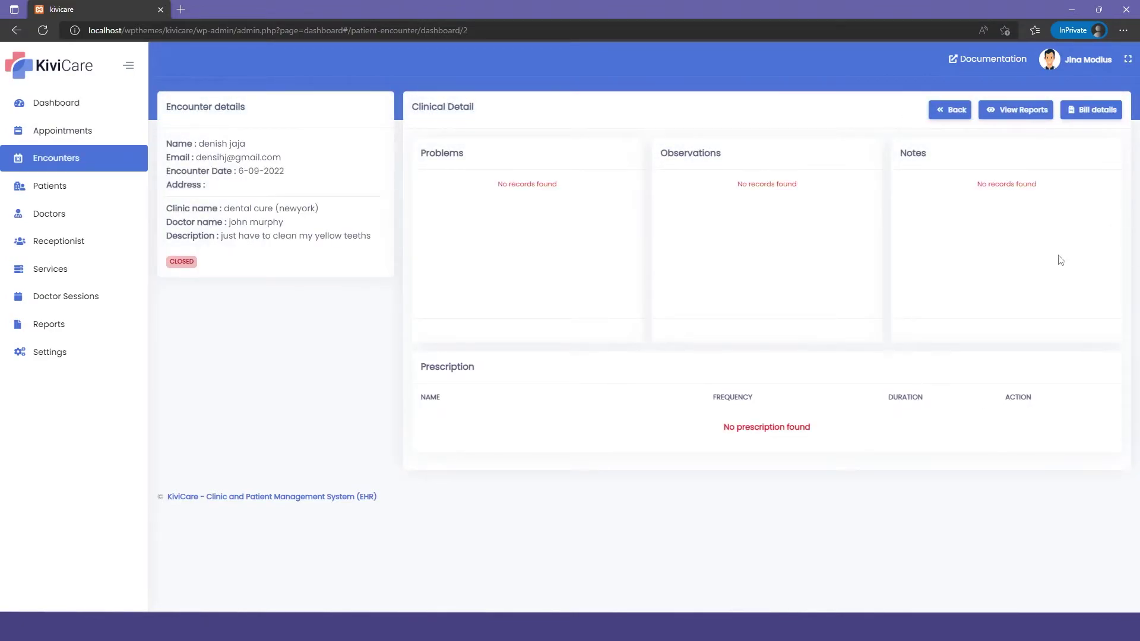
{"action": "left_click", "coordinate": [1090, 110]}
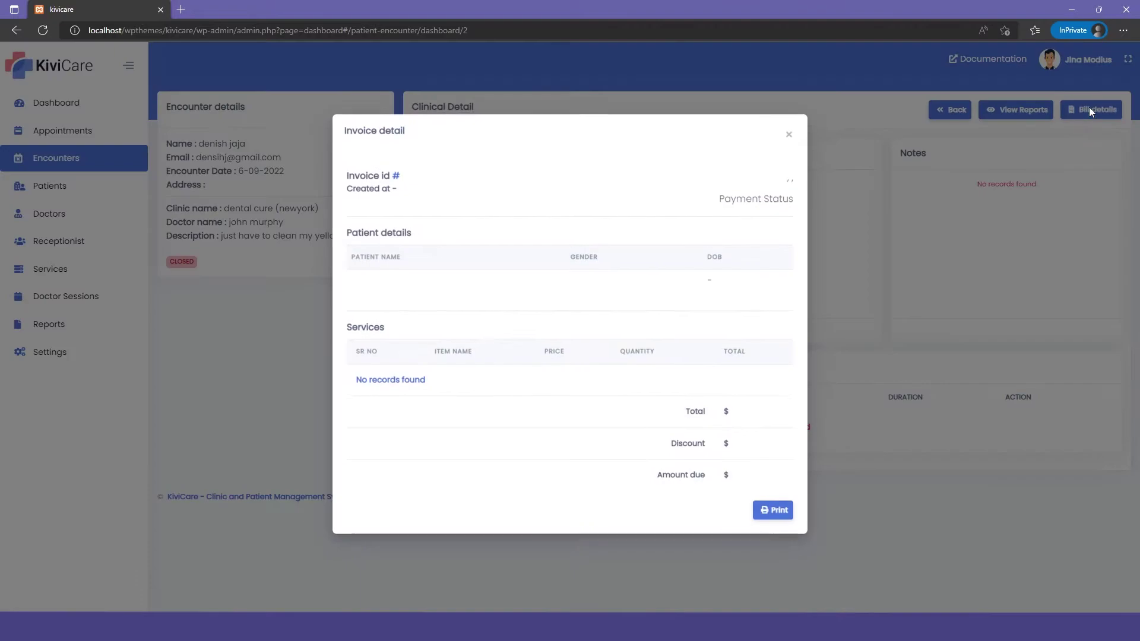
{"action": "left_click", "coordinate": [788, 138]}
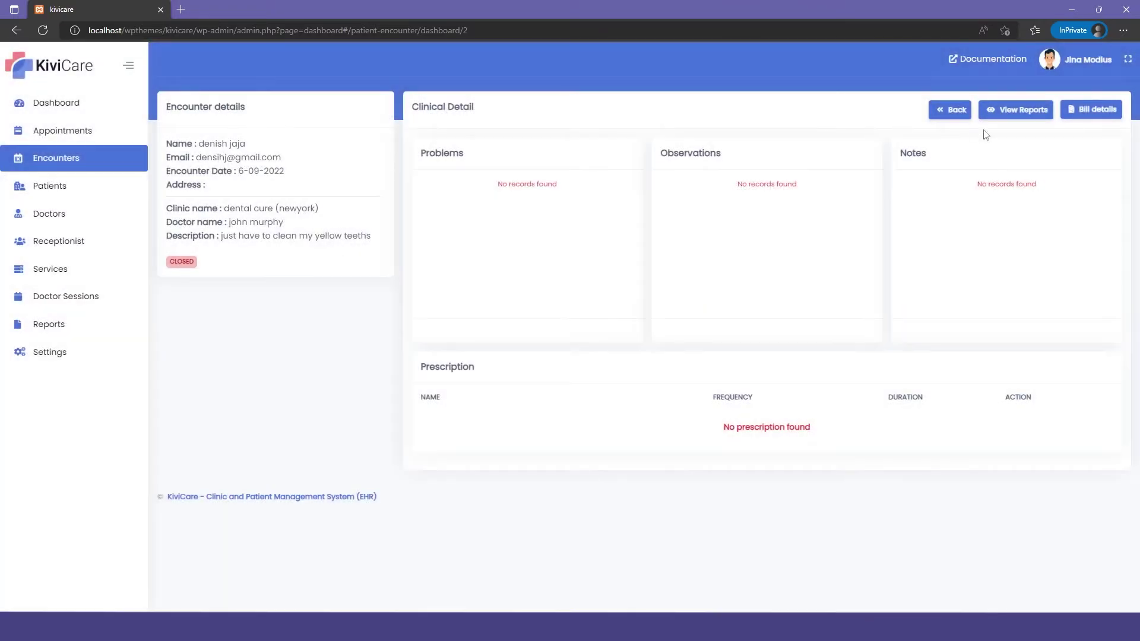
{"action": "left_click", "coordinate": [1011, 117]}
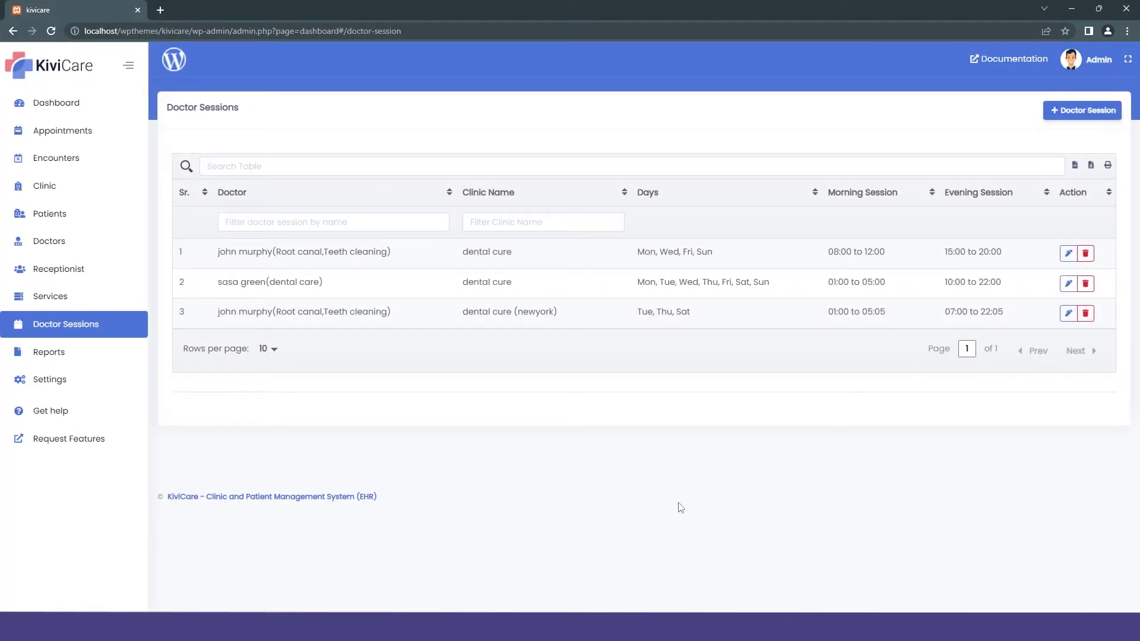
Step: Open the revenue report and inspect the clinic and doctor revenue charts and their download options
{"action": "left_click", "coordinate": [77, 361]}
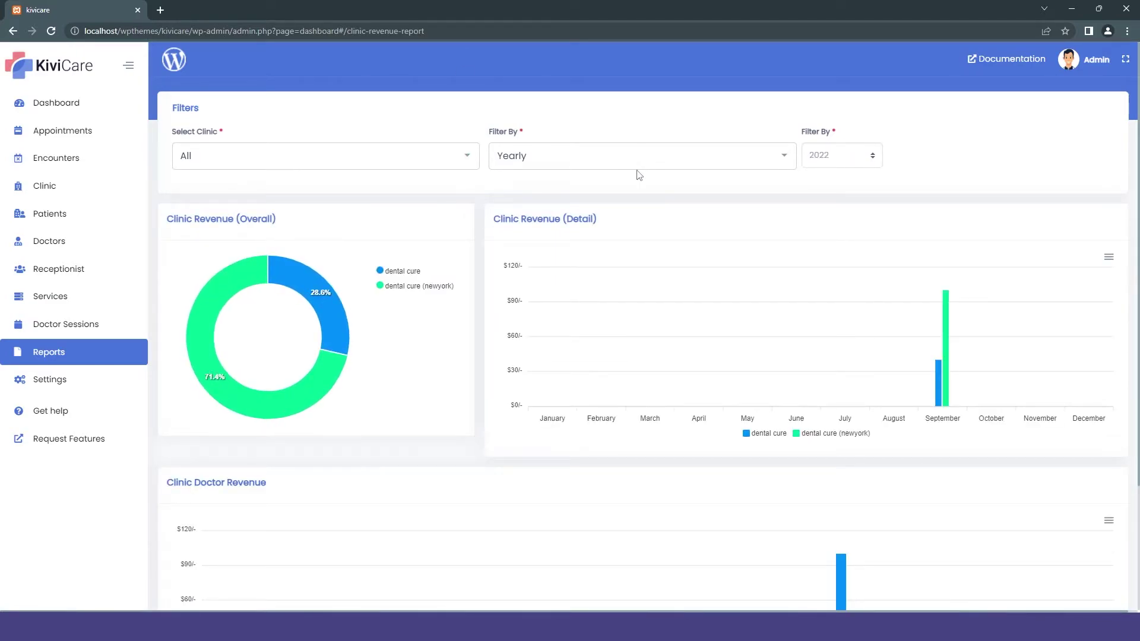
{"action": "scroll", "coordinate": [636, 175], "scroll_direction": "down", "scroll_amount": 2}
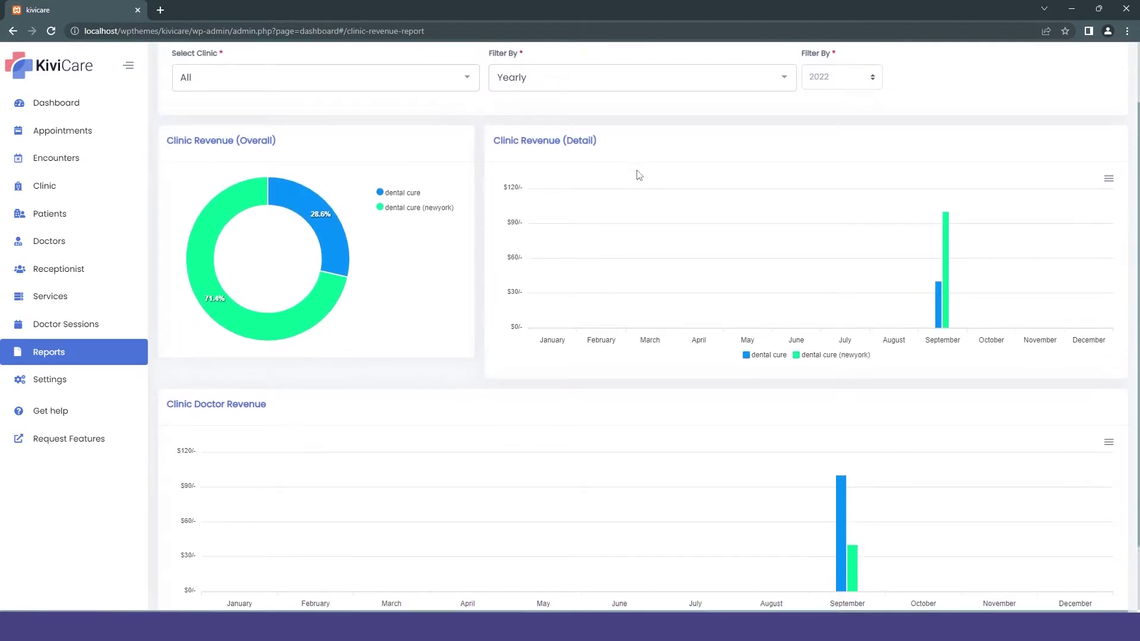
{"action": "scroll", "coordinate": [636, 176], "scroll_direction": "up", "scroll_amount": 1}
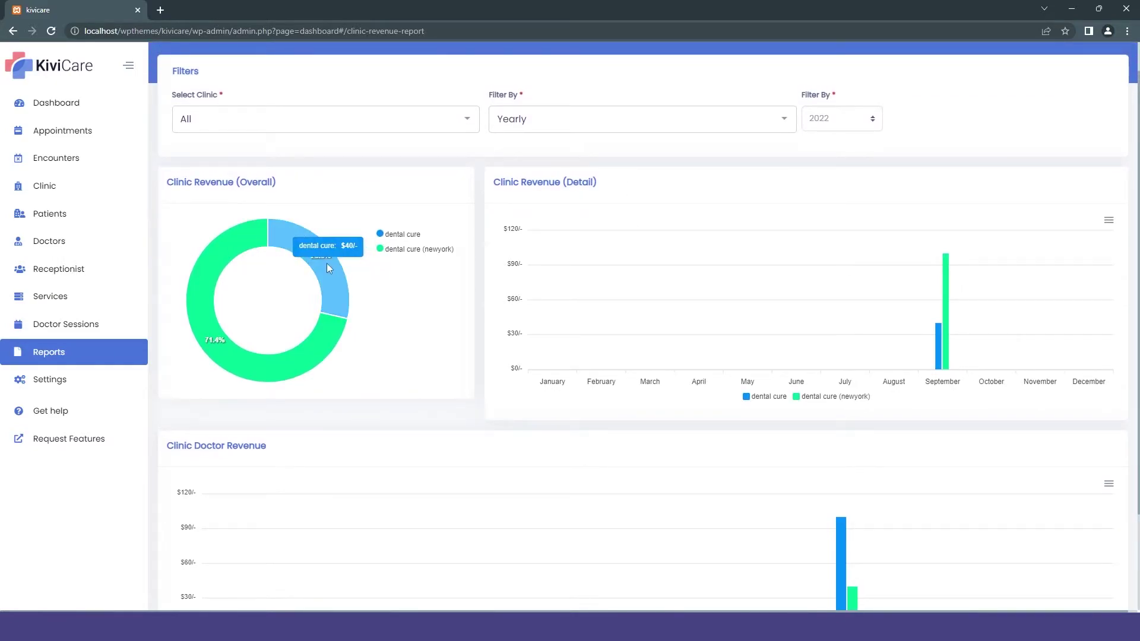
{"action": "mouse_move", "coordinate": [295, 351]}
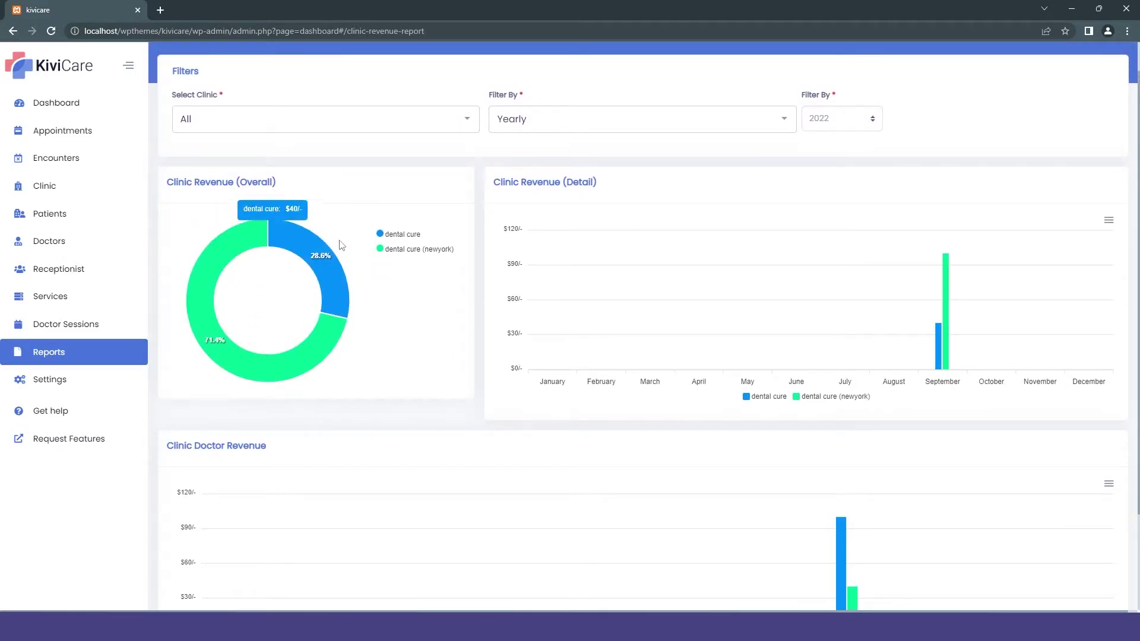
{"action": "mouse_move", "coordinate": [288, 235]}
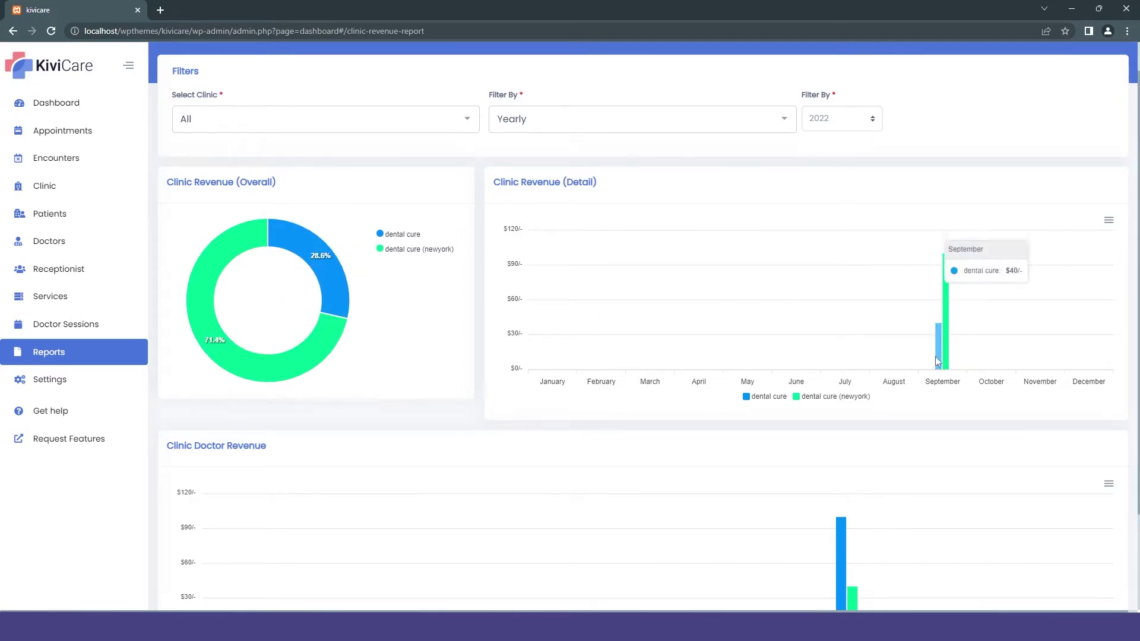
{"action": "scroll", "coordinate": [914, 280], "scroll_direction": "down", "scroll_amount": 3}
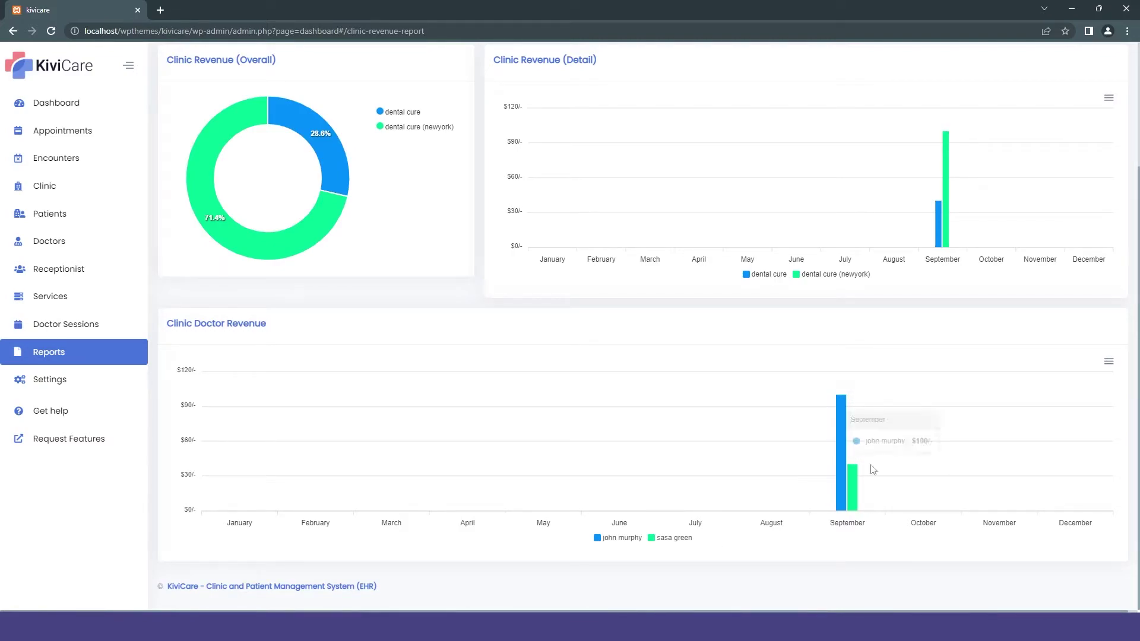
{"action": "scroll", "coordinate": [791, 483], "scroll_direction": "up", "scroll_amount": 3}
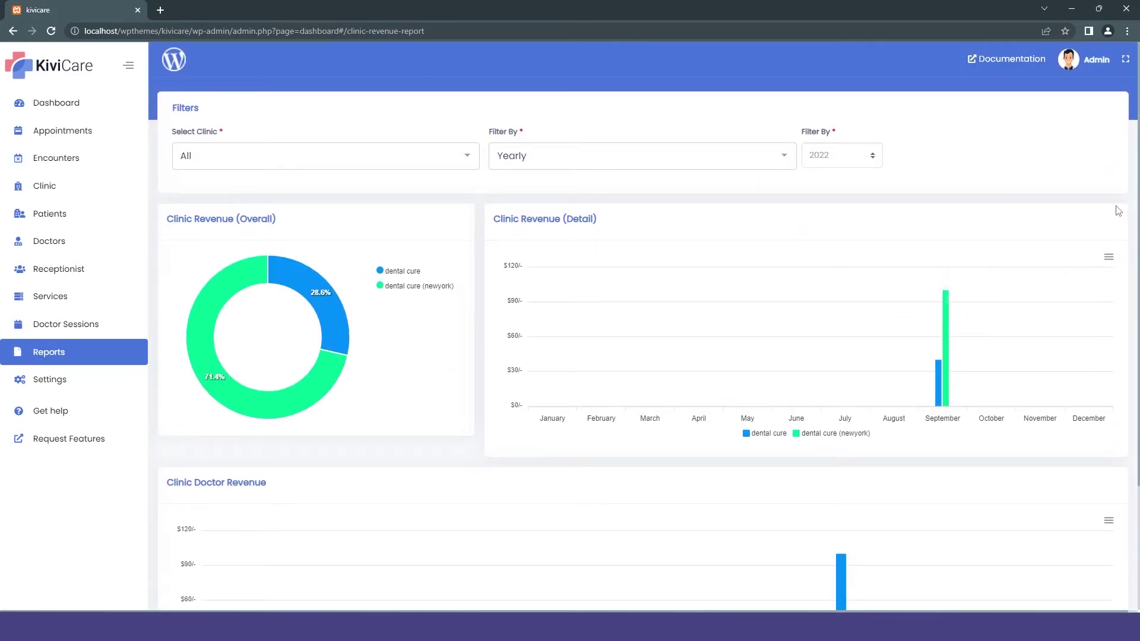
{"action": "left_click", "coordinate": [1109, 259]}
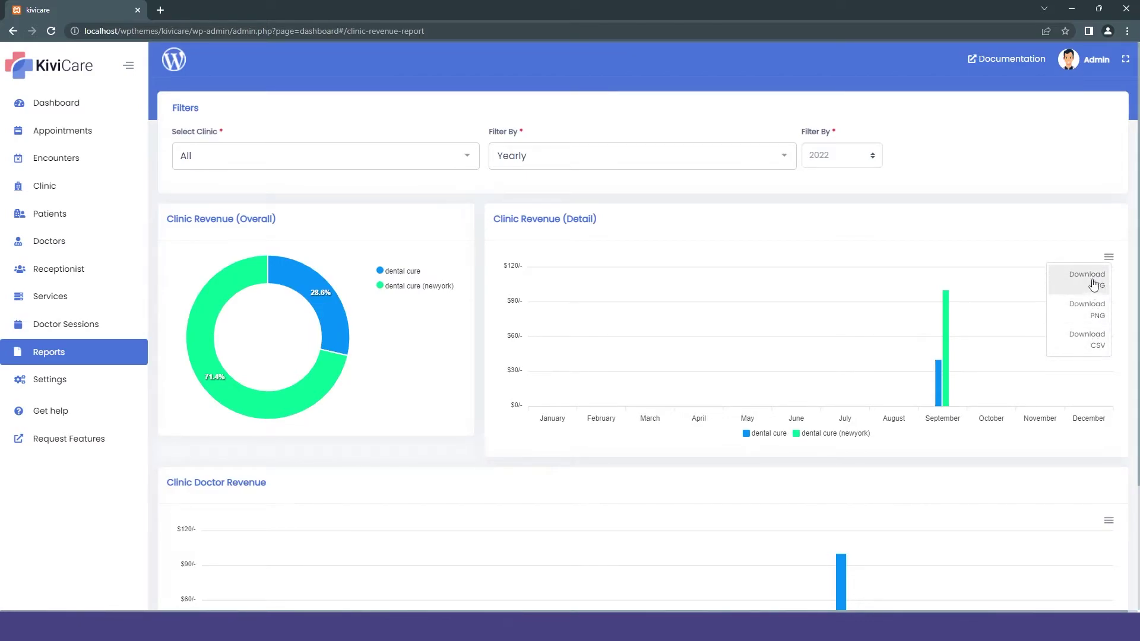
{"action": "scroll", "coordinate": [1098, 349], "scroll_direction": "down", "scroll_amount": 2}
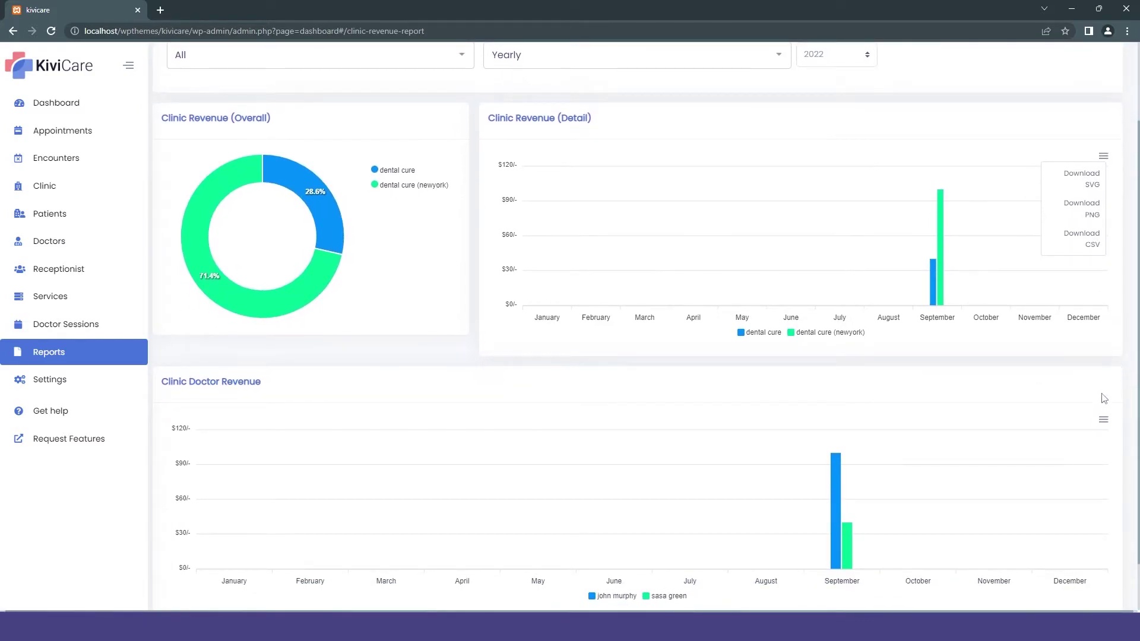
{"action": "left_click", "coordinate": [1102, 422]}
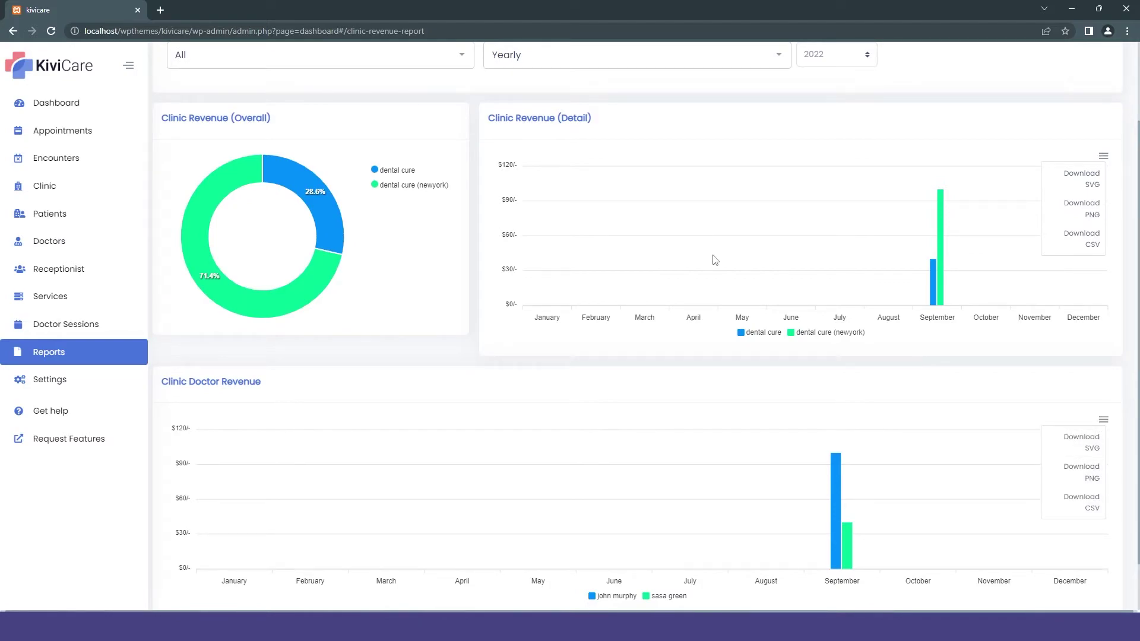
{"action": "scroll", "coordinate": [469, 128], "scroll_direction": "up", "scroll_amount": 2}
Step: Filter revenue to dental cure (newyork), switch back to All clinics, then return to the Dashboard
{"action": "left_click", "coordinate": [382, 156]}
{"action": "key", "text": "Down"}
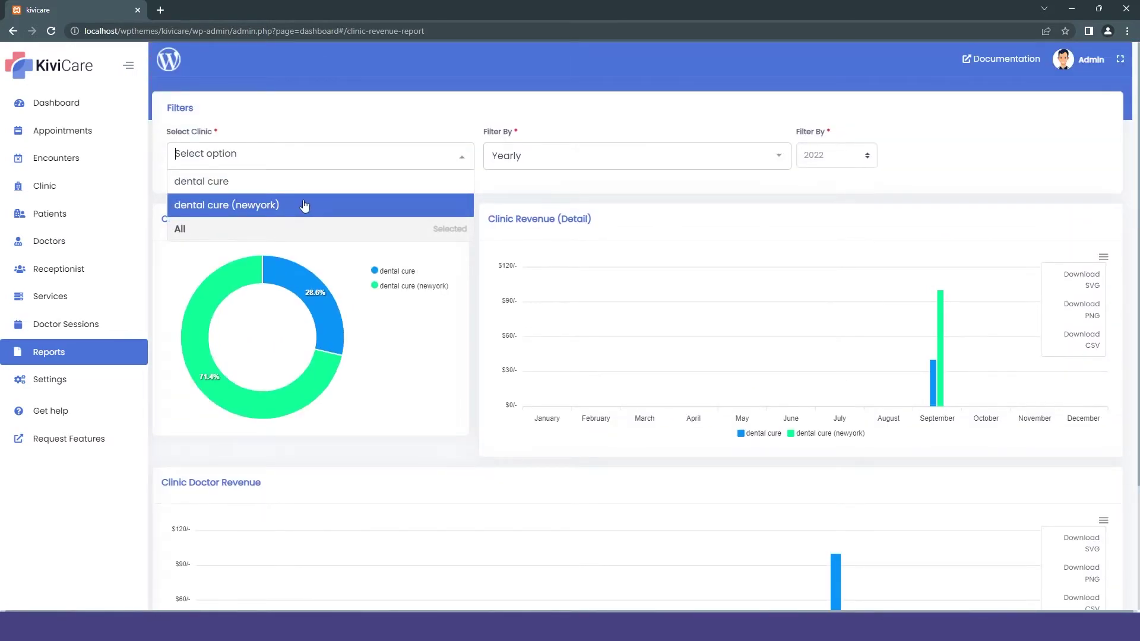
{"action": "key", "text": "Return"}
{"action": "left_click", "coordinate": [381, 156]}
{"action": "left_click", "coordinate": [343, 180]}
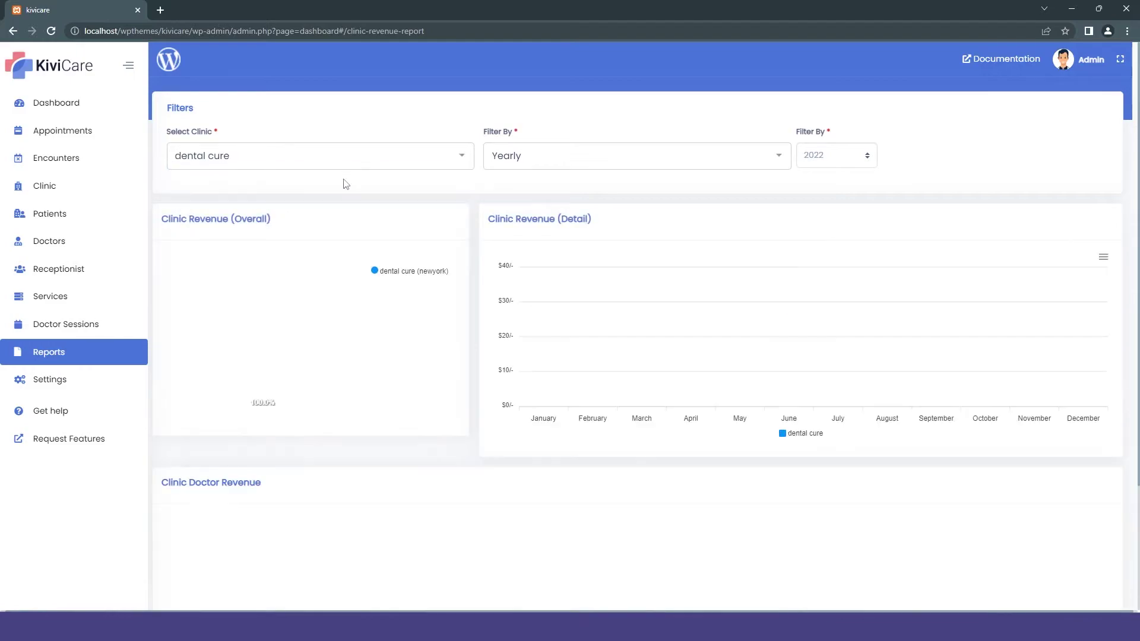
{"action": "left_click", "coordinate": [323, 156]}
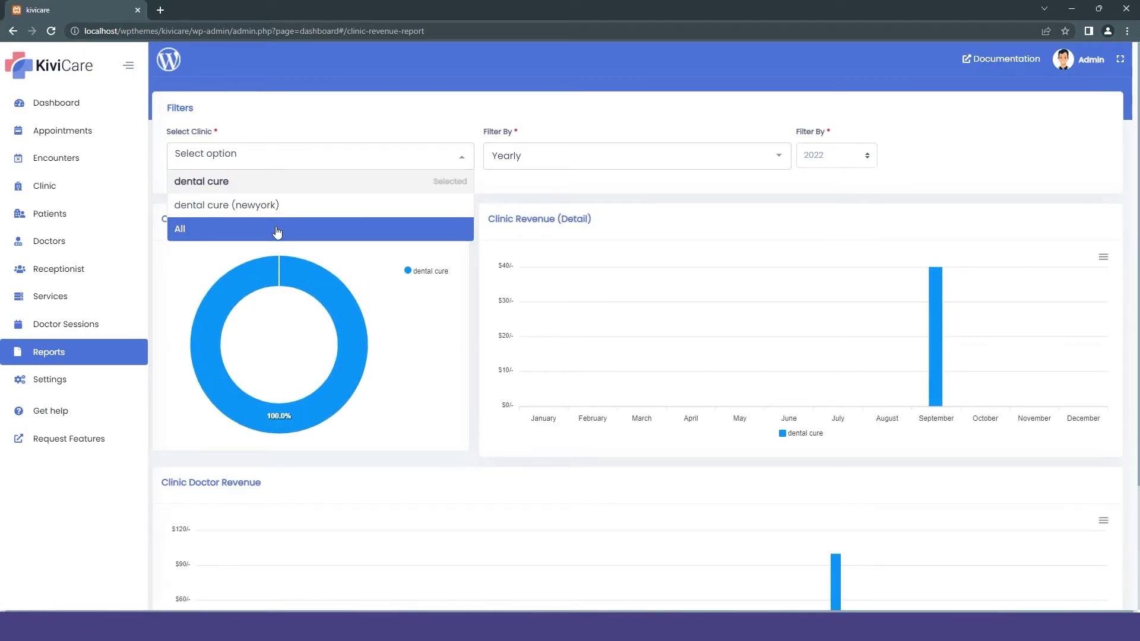
{"action": "left_click", "coordinate": [335, 228]}
{"action": "left_click", "coordinate": [520, 162]}
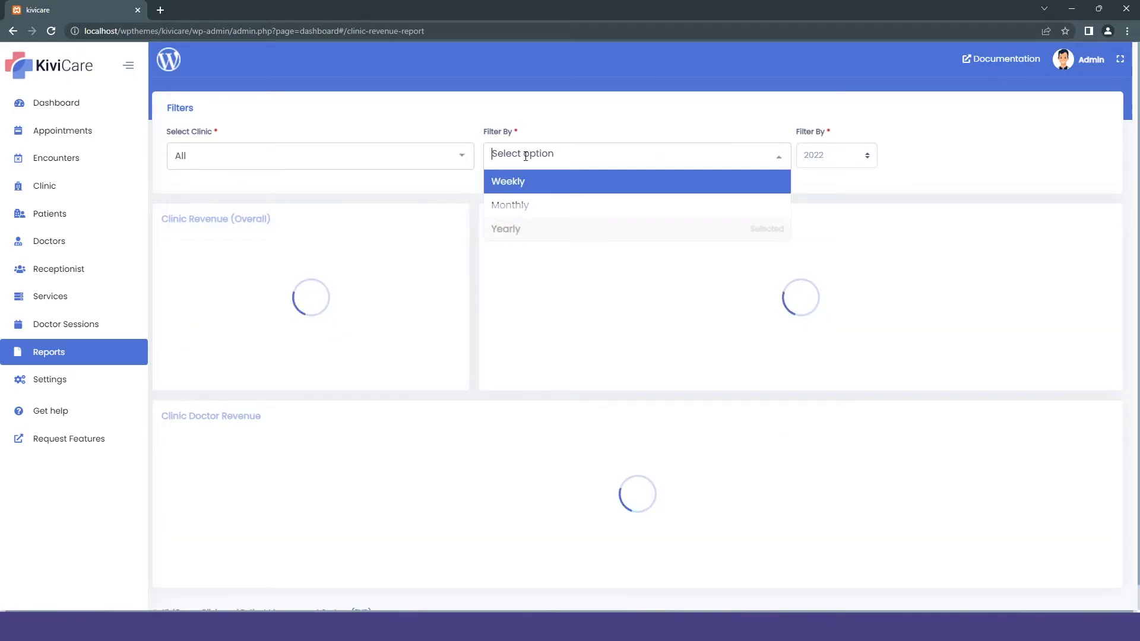
{"action": "left_click", "coordinate": [65, 114]}
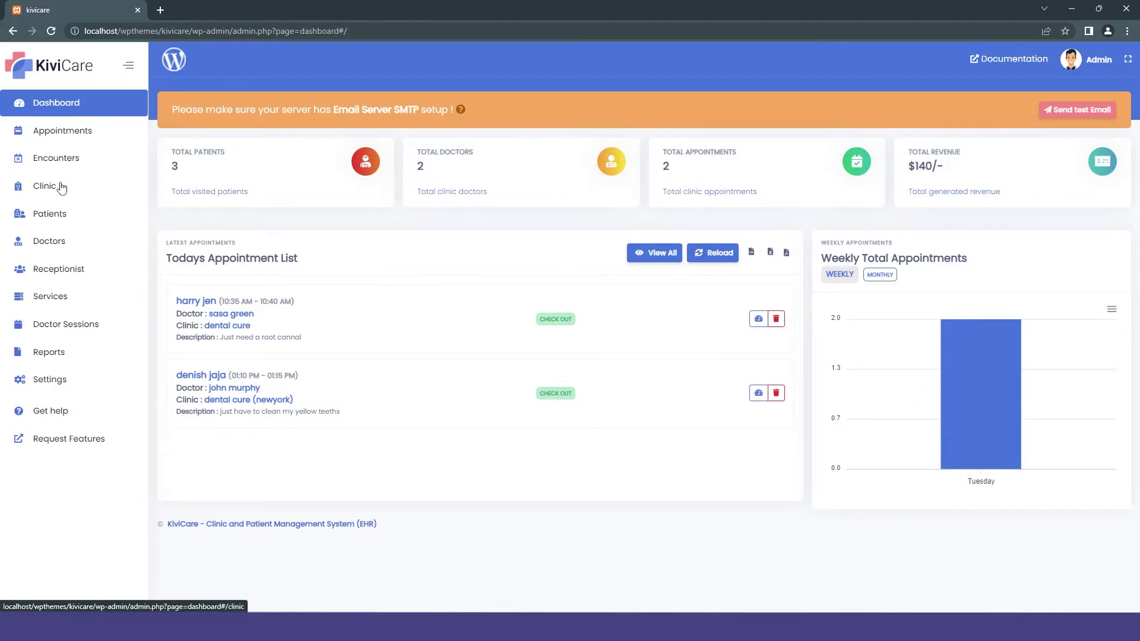
Step: In Settings, expand the Clinic Admin registration message in SMS/WhatsApp Template
{"action": "left_click", "coordinate": [92, 382]}
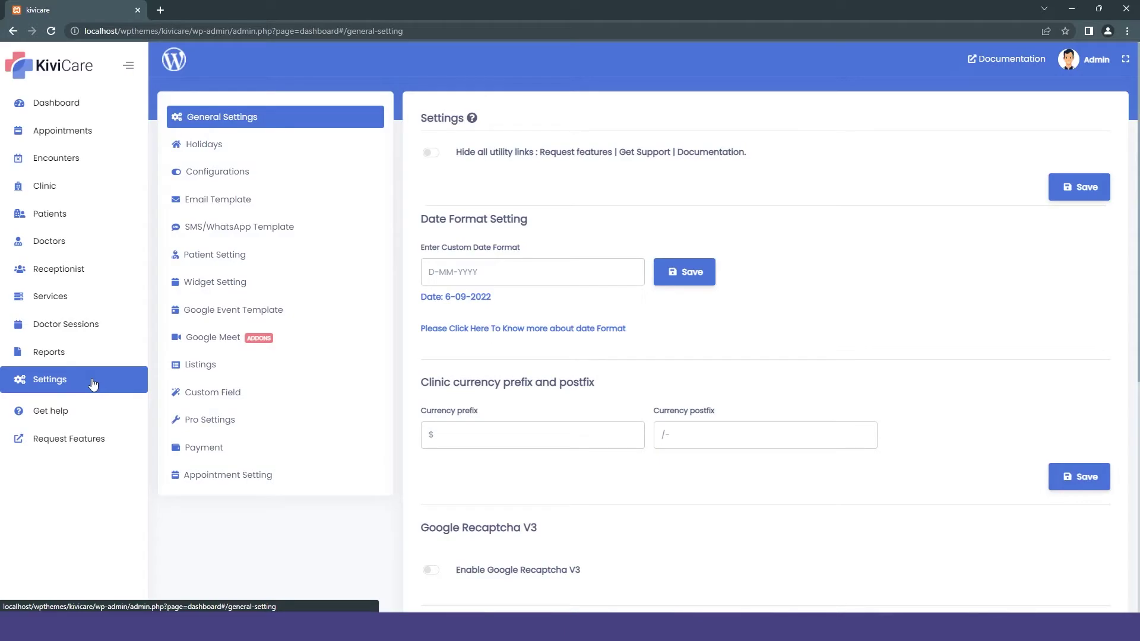
{"action": "left_click", "coordinate": [249, 226]}
{"action": "left_click", "coordinate": [491, 158]}
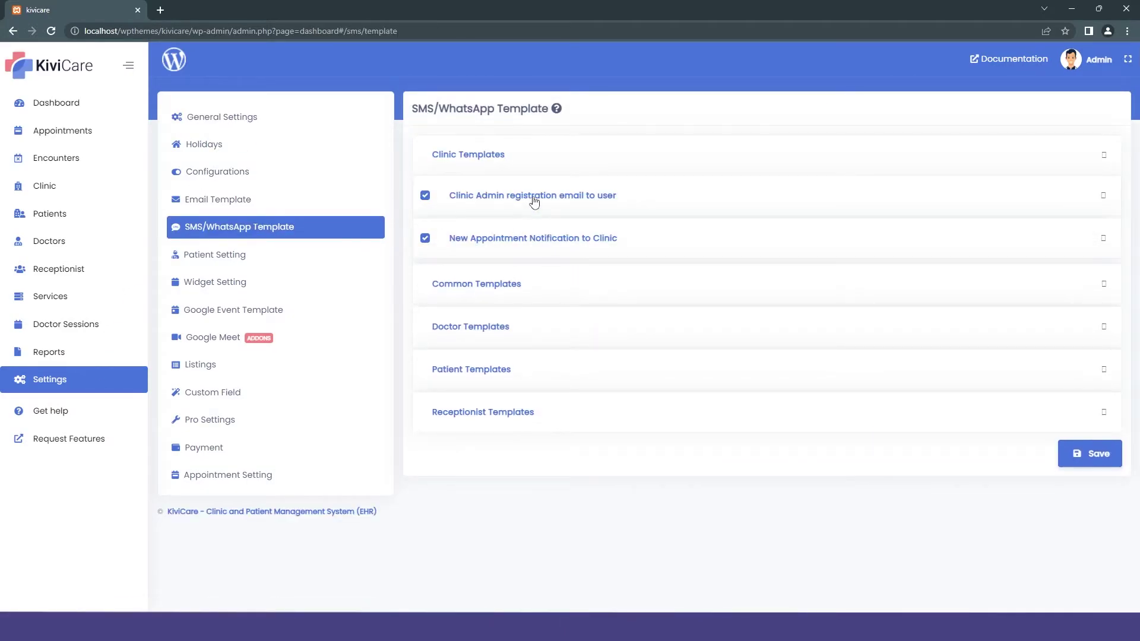
{"action": "left_click", "coordinate": [534, 199]}
Step: Look through Pro Settings, then open the Google Event Template settings
{"action": "left_click", "coordinate": [276, 414]}
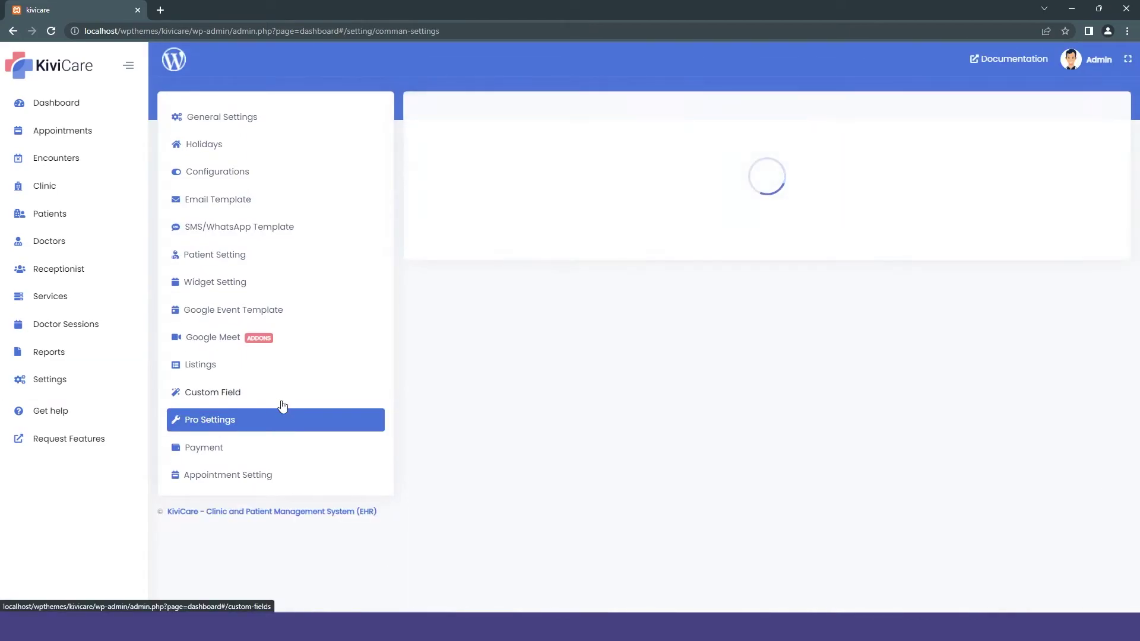
{"action": "scroll", "coordinate": [481, 291], "scroll_direction": "down", "scroll_amount": 3}
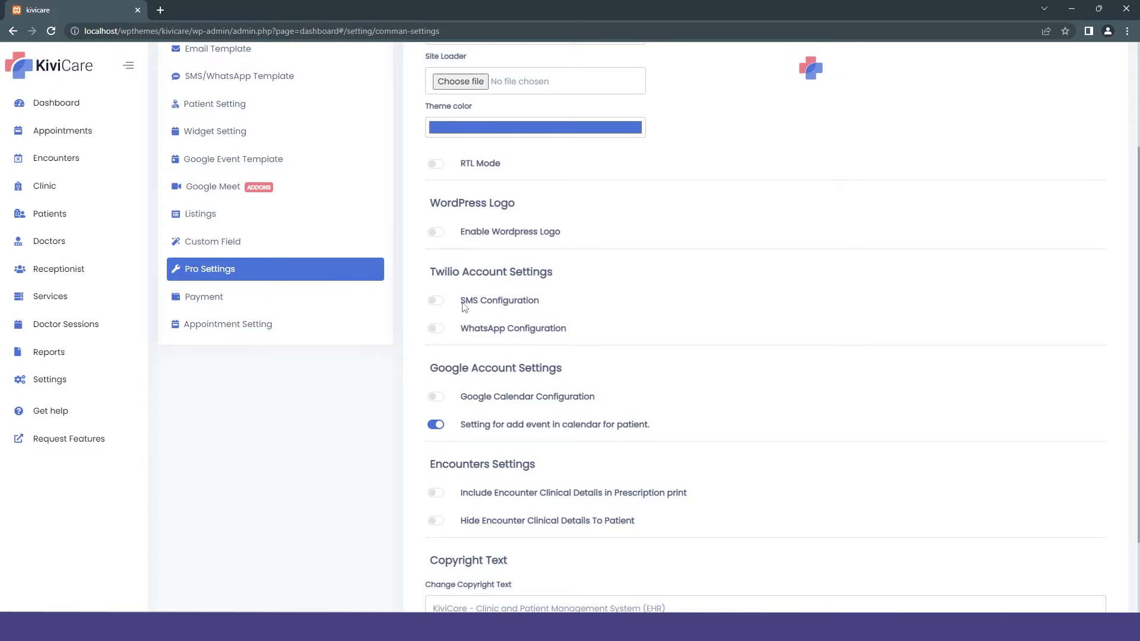
{"action": "scroll", "coordinate": [464, 308], "scroll_direction": "up", "scroll_amount": 3}
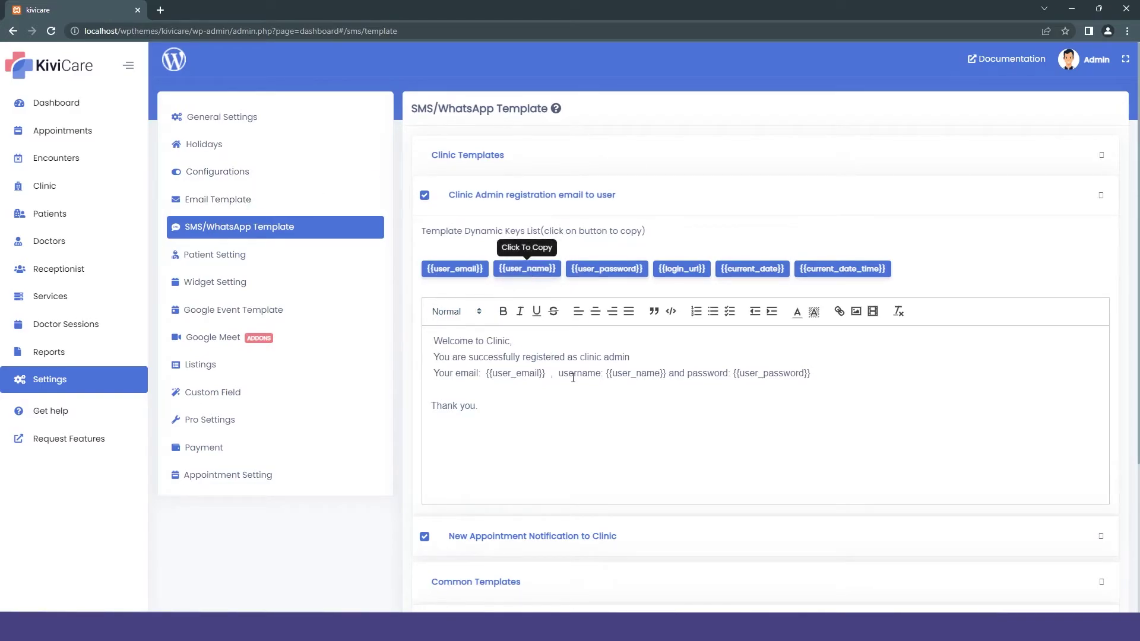
{"action": "scroll", "coordinate": [583, 364], "scroll_direction": "down", "scroll_amount": 2}
{"action": "scroll", "coordinate": [582, 361], "scroll_direction": "up", "scroll_amount": 1}
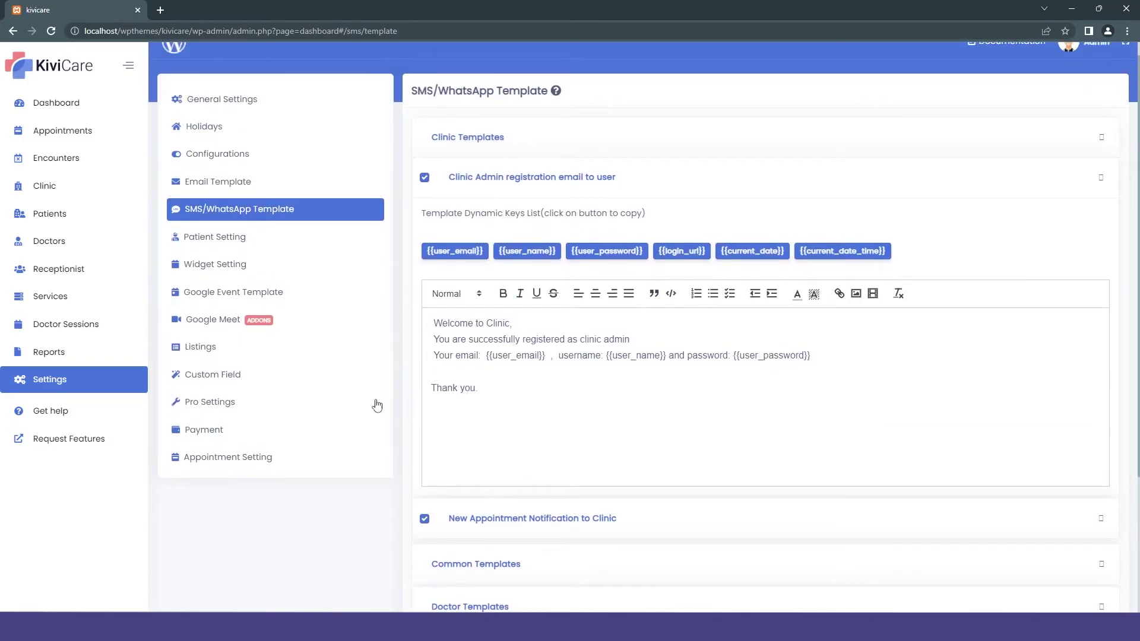
{"action": "left_click", "coordinate": [368, 292]}
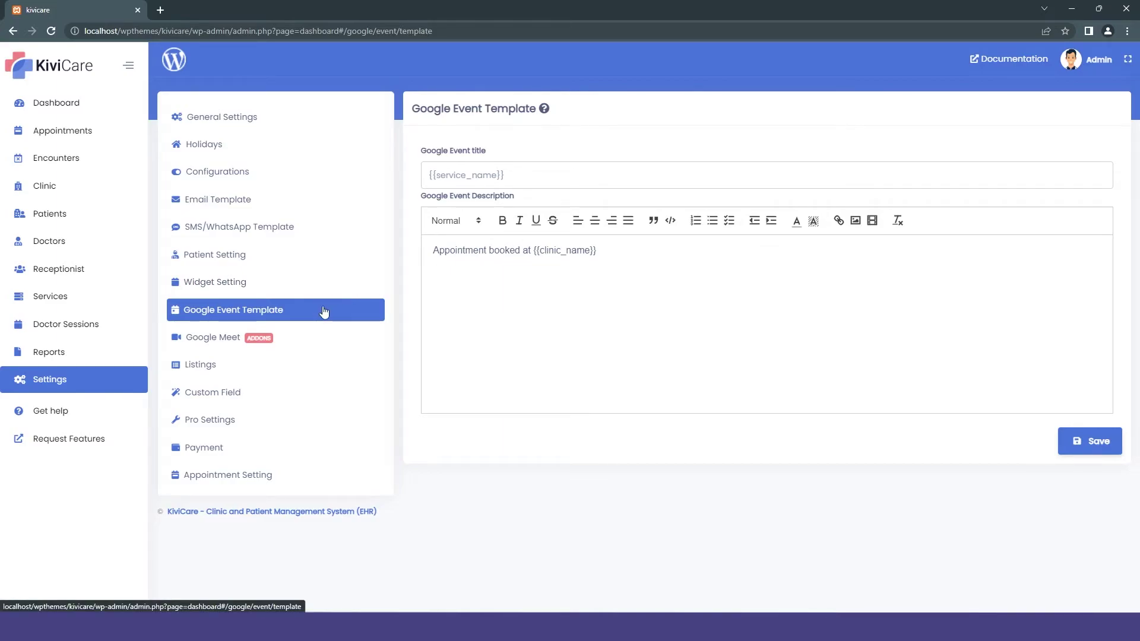
Step: View the Google Meet settings, then move on to Pro Settings
{"action": "left_click", "coordinate": [230, 337]}
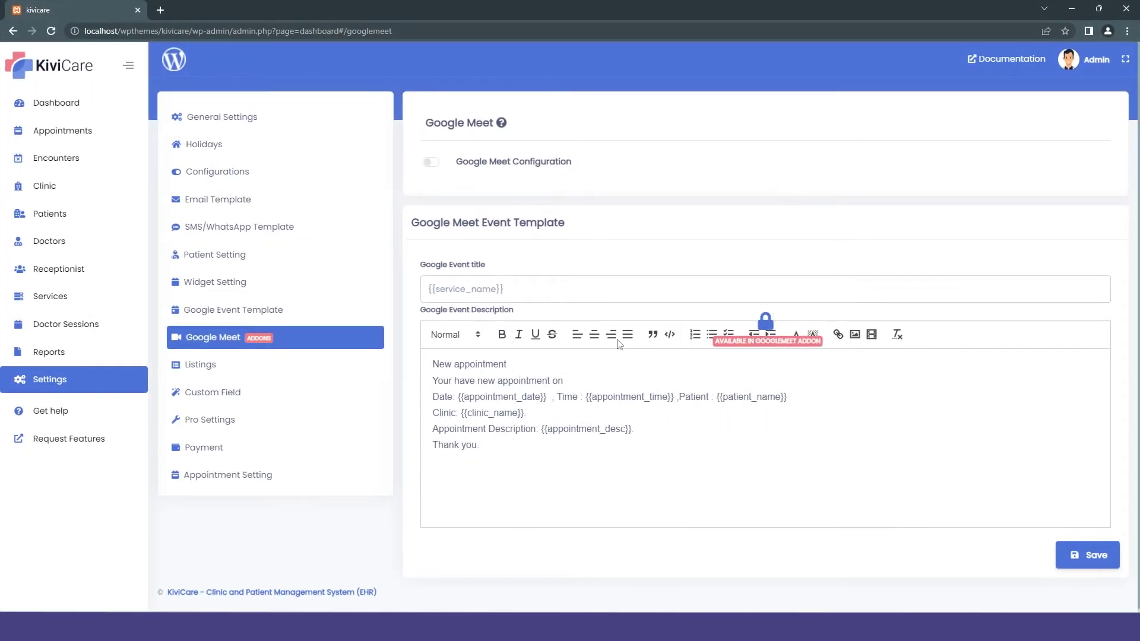
{"action": "left_click", "coordinate": [283, 426]}
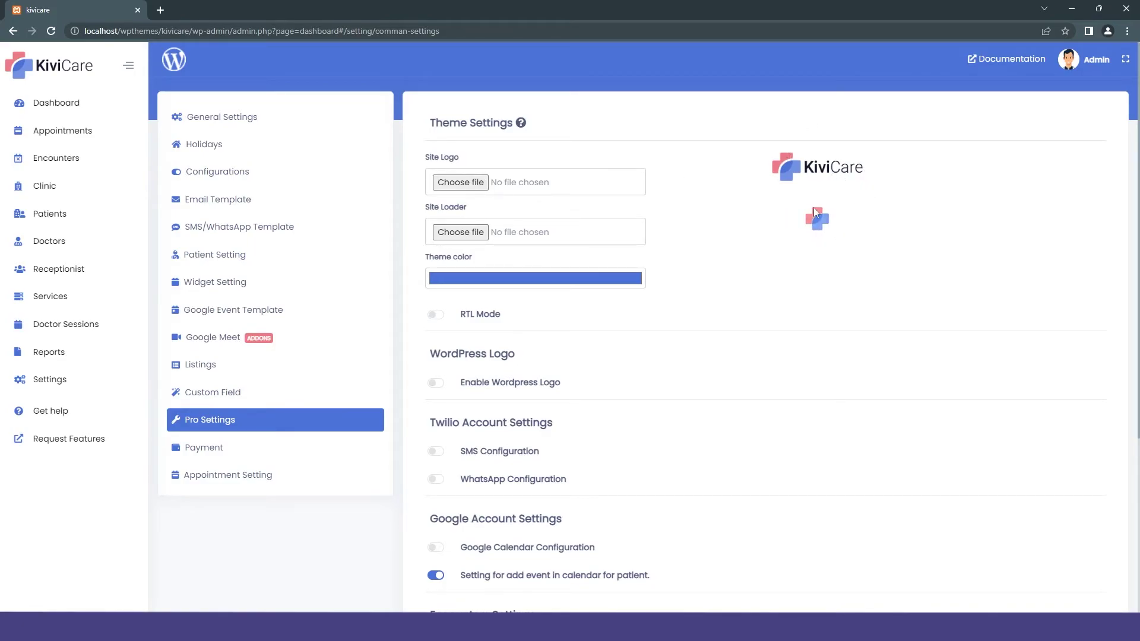
Step: Switch on Enable Wordpress Logo in Pro Settings and scroll down to the Save button
{"action": "scroll", "coordinate": [708, 208], "scroll_direction": "down", "scroll_amount": 1}
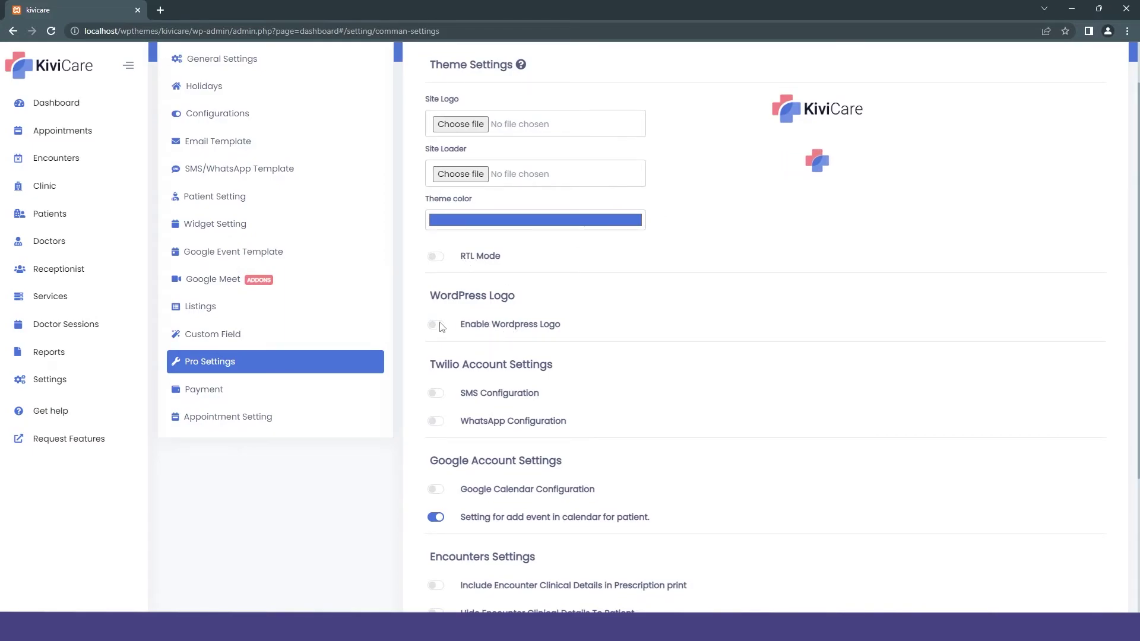
{"action": "scroll", "coordinate": [448, 328], "scroll_direction": "up", "scroll_amount": 1}
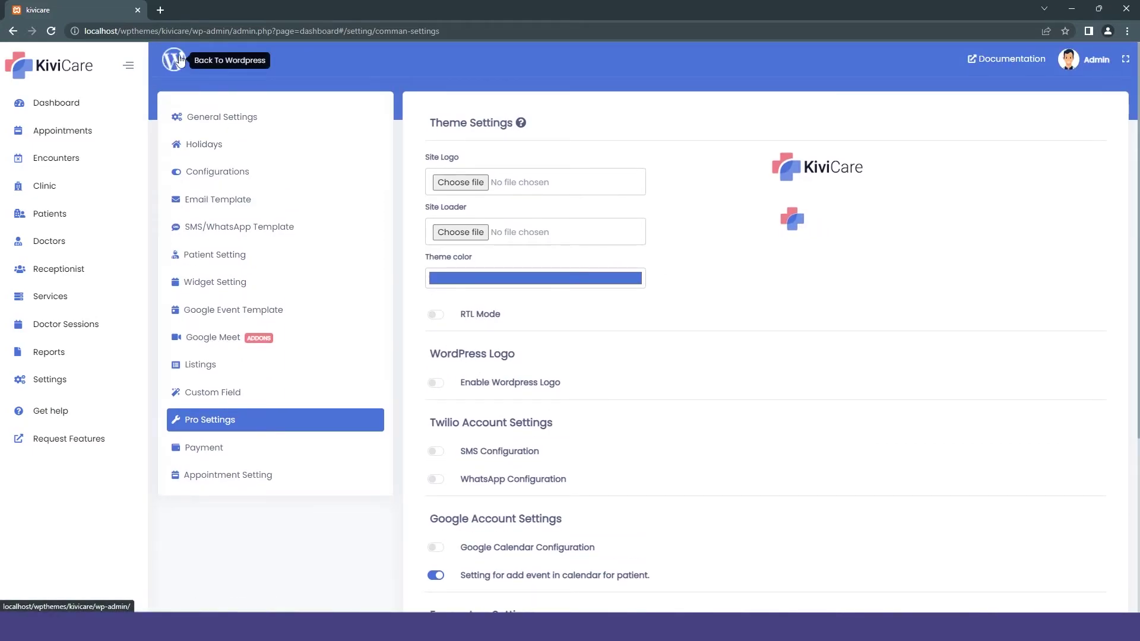
{"action": "left_click", "coordinate": [442, 383]}
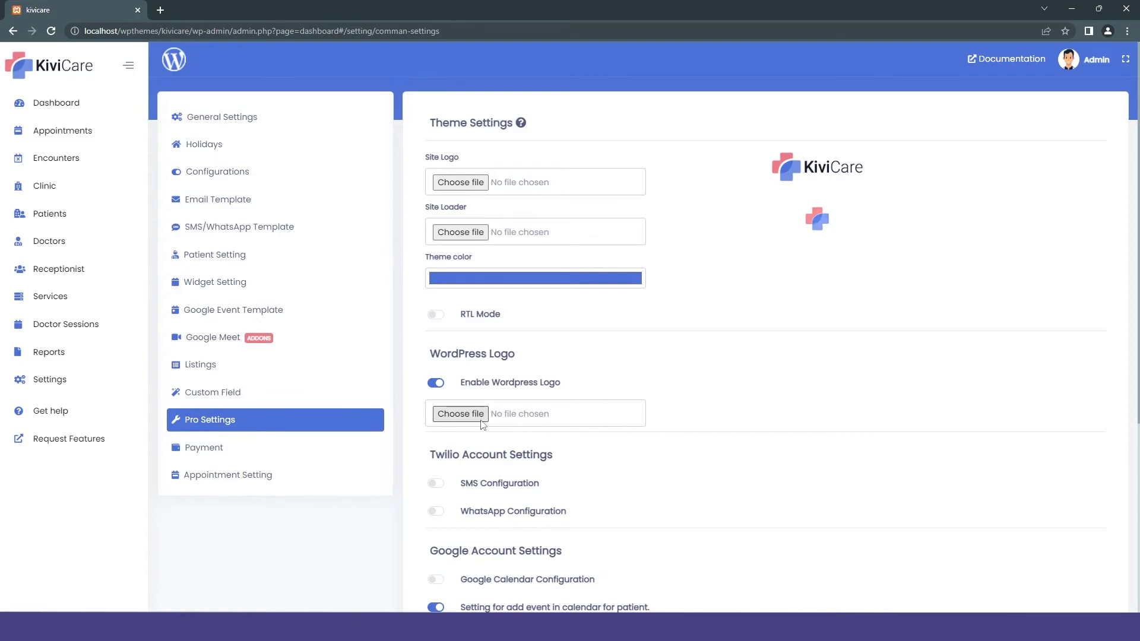
{"action": "scroll", "coordinate": [481, 424], "scroll_direction": "down", "scroll_amount": 3}
{"action": "scroll", "coordinate": [481, 424], "scroll_direction": "down", "scroll_amount": 1}
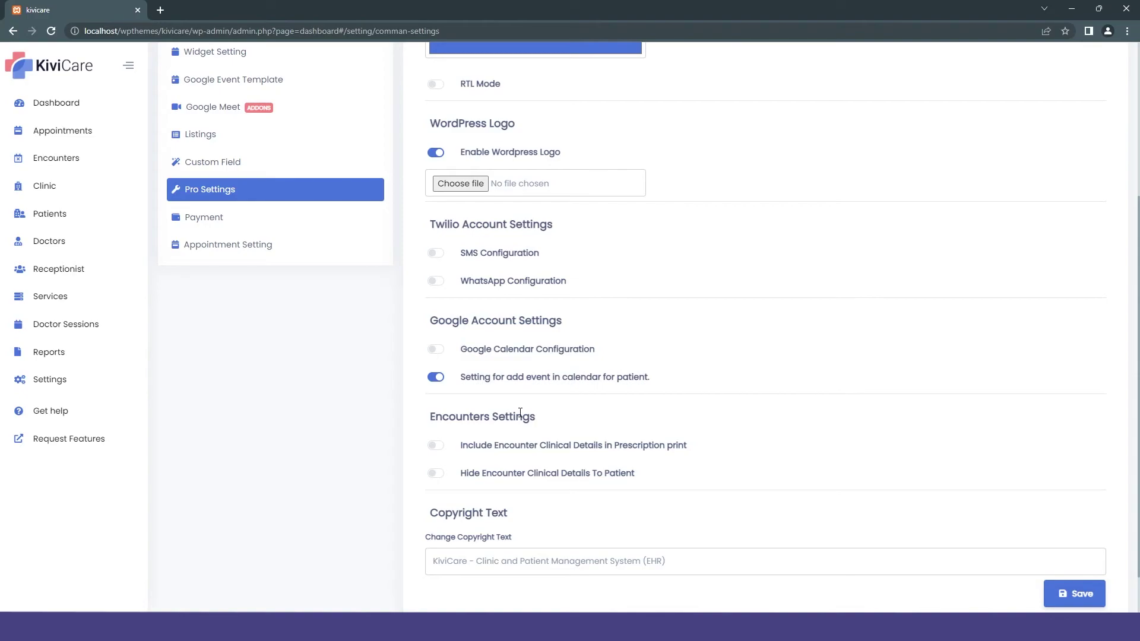
{"action": "scroll", "coordinate": [536, 565], "scroll_direction": "down", "scroll_amount": 1}
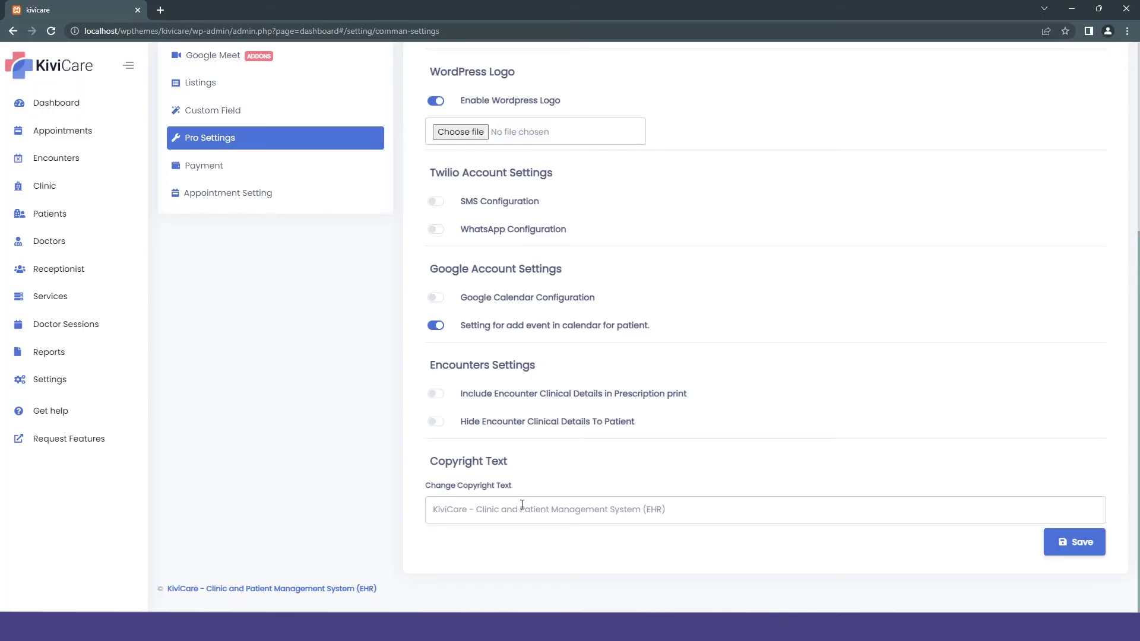
Step: On the Payment settings page, switch on the Enable WooCommerce payment toggle
{"action": "left_click", "coordinate": [254, 165]}
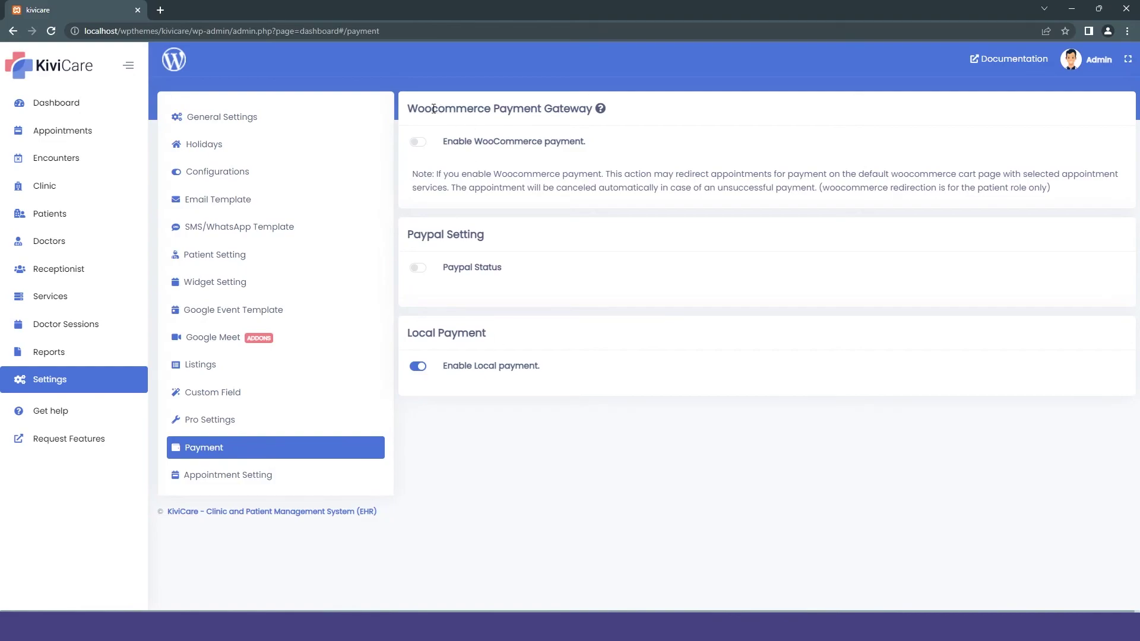
{"action": "left_click", "coordinate": [419, 142]}
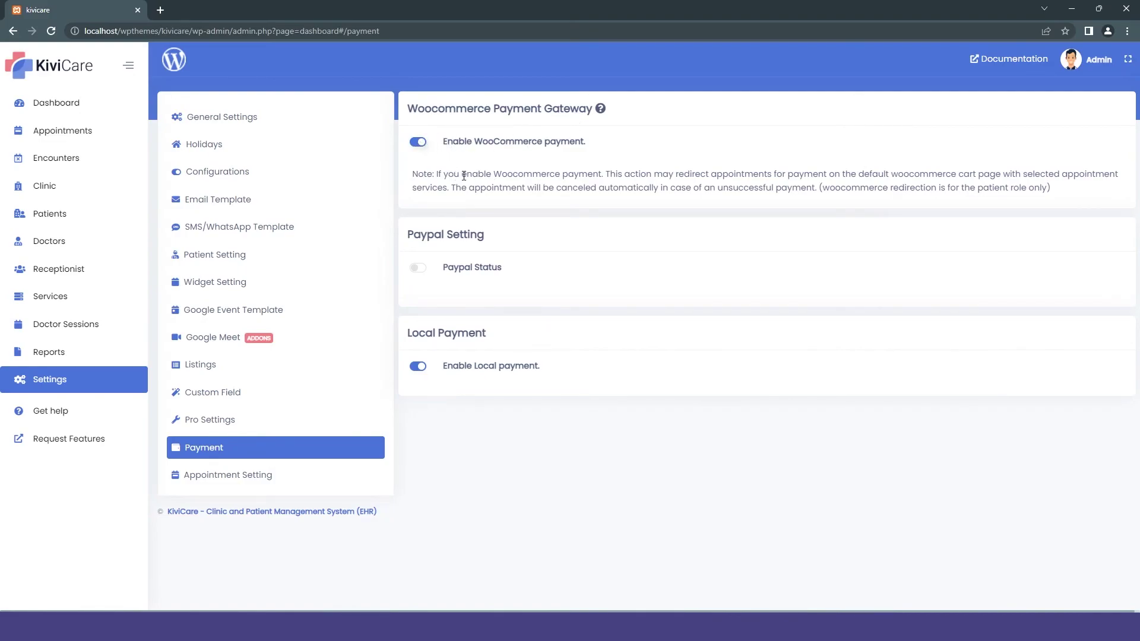